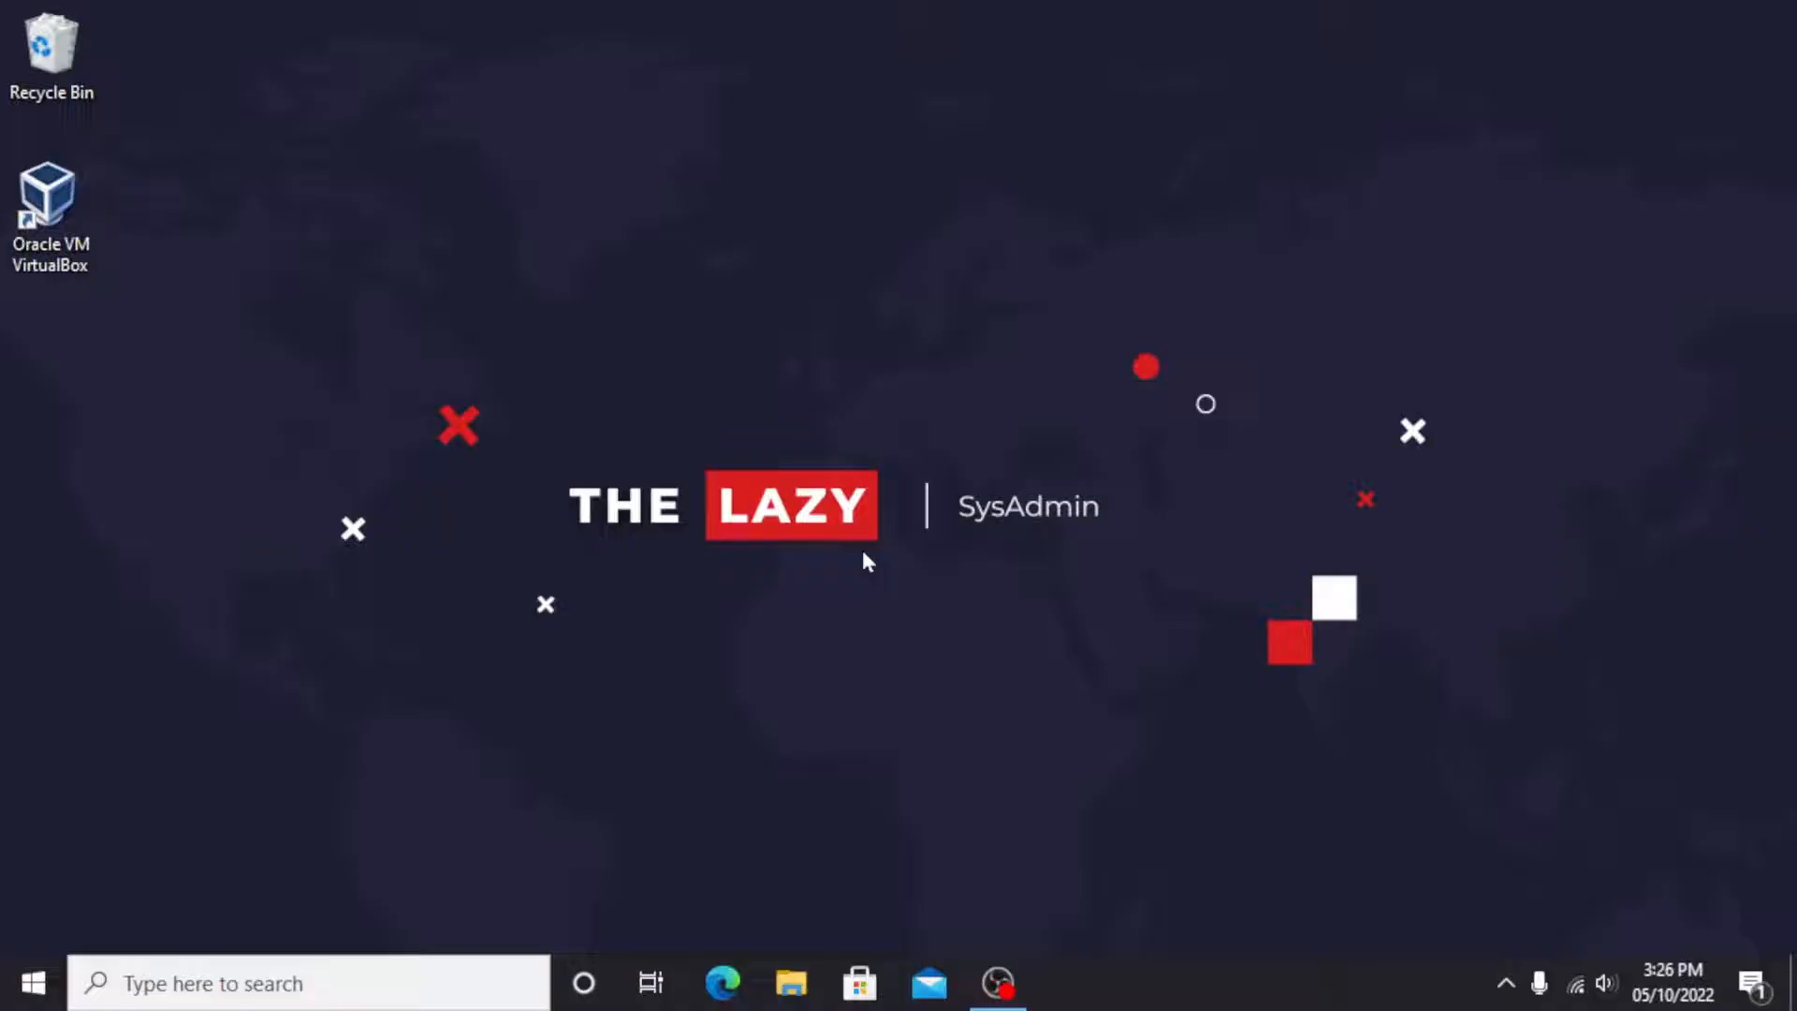
- Open the kali.org website in the Edge browser
{"action": "left_click", "coordinate": [723, 982]}
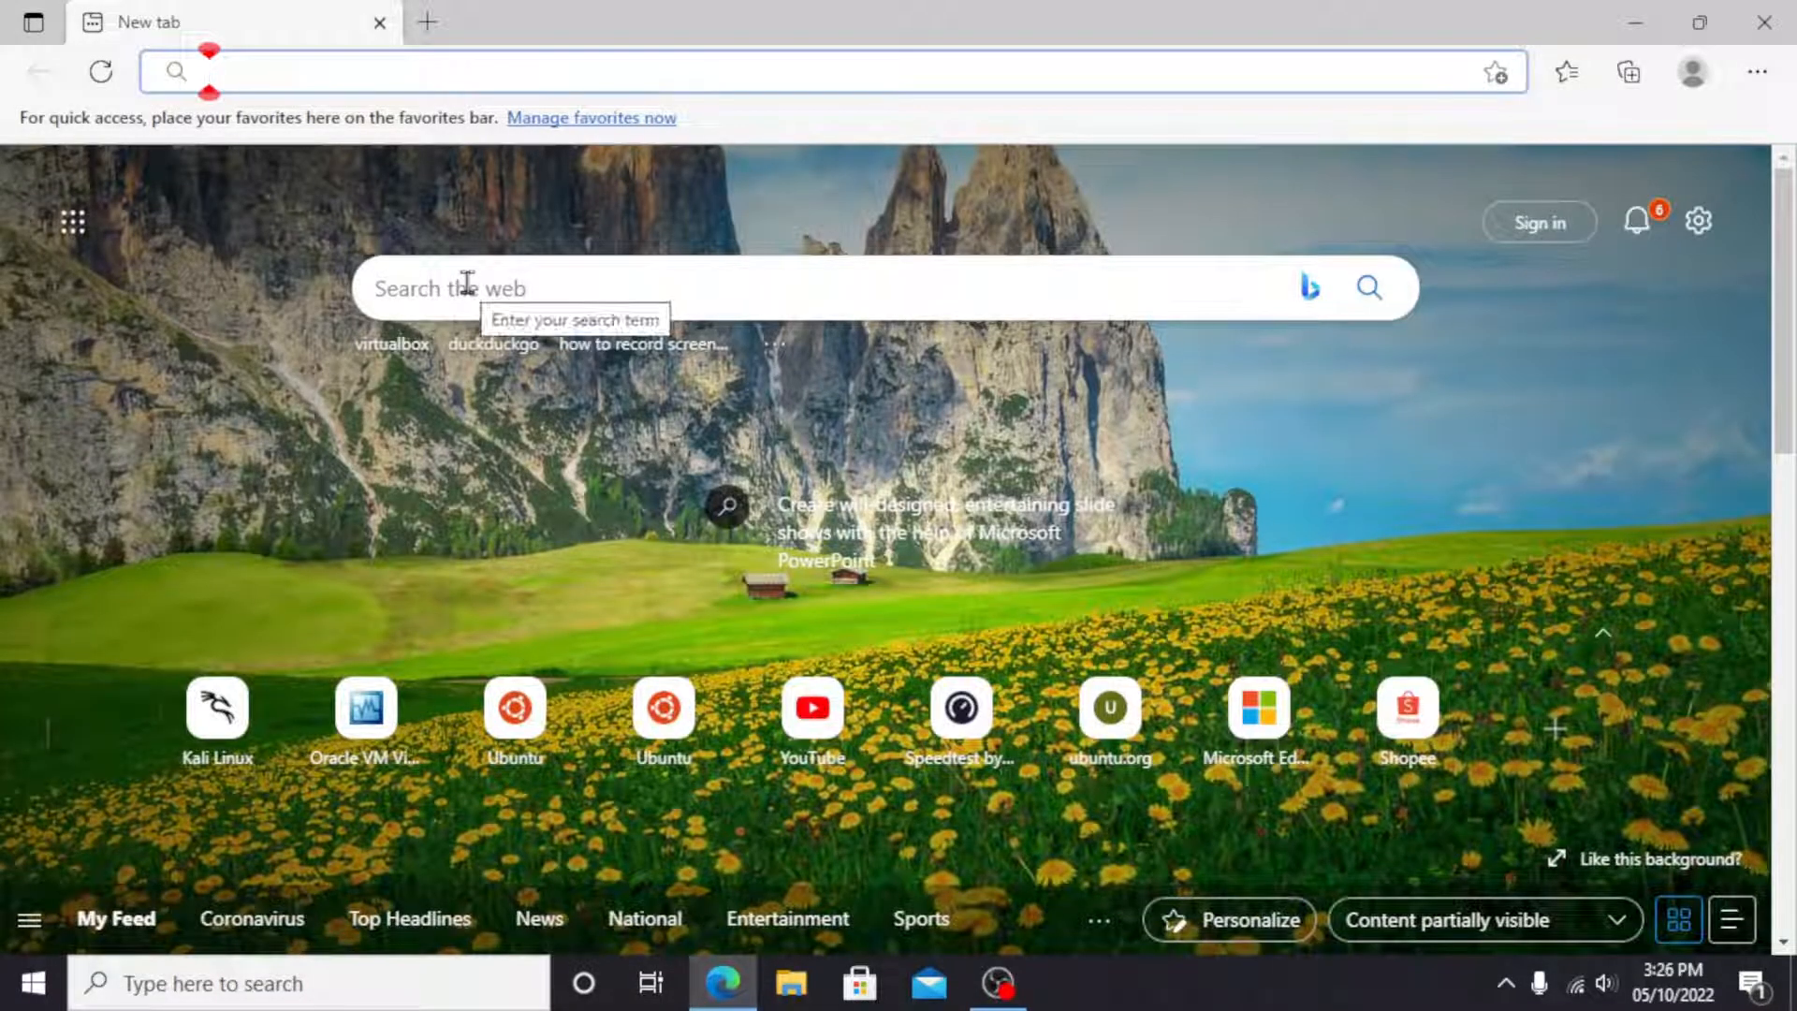
{"action": "type", "text": "kali.org"}
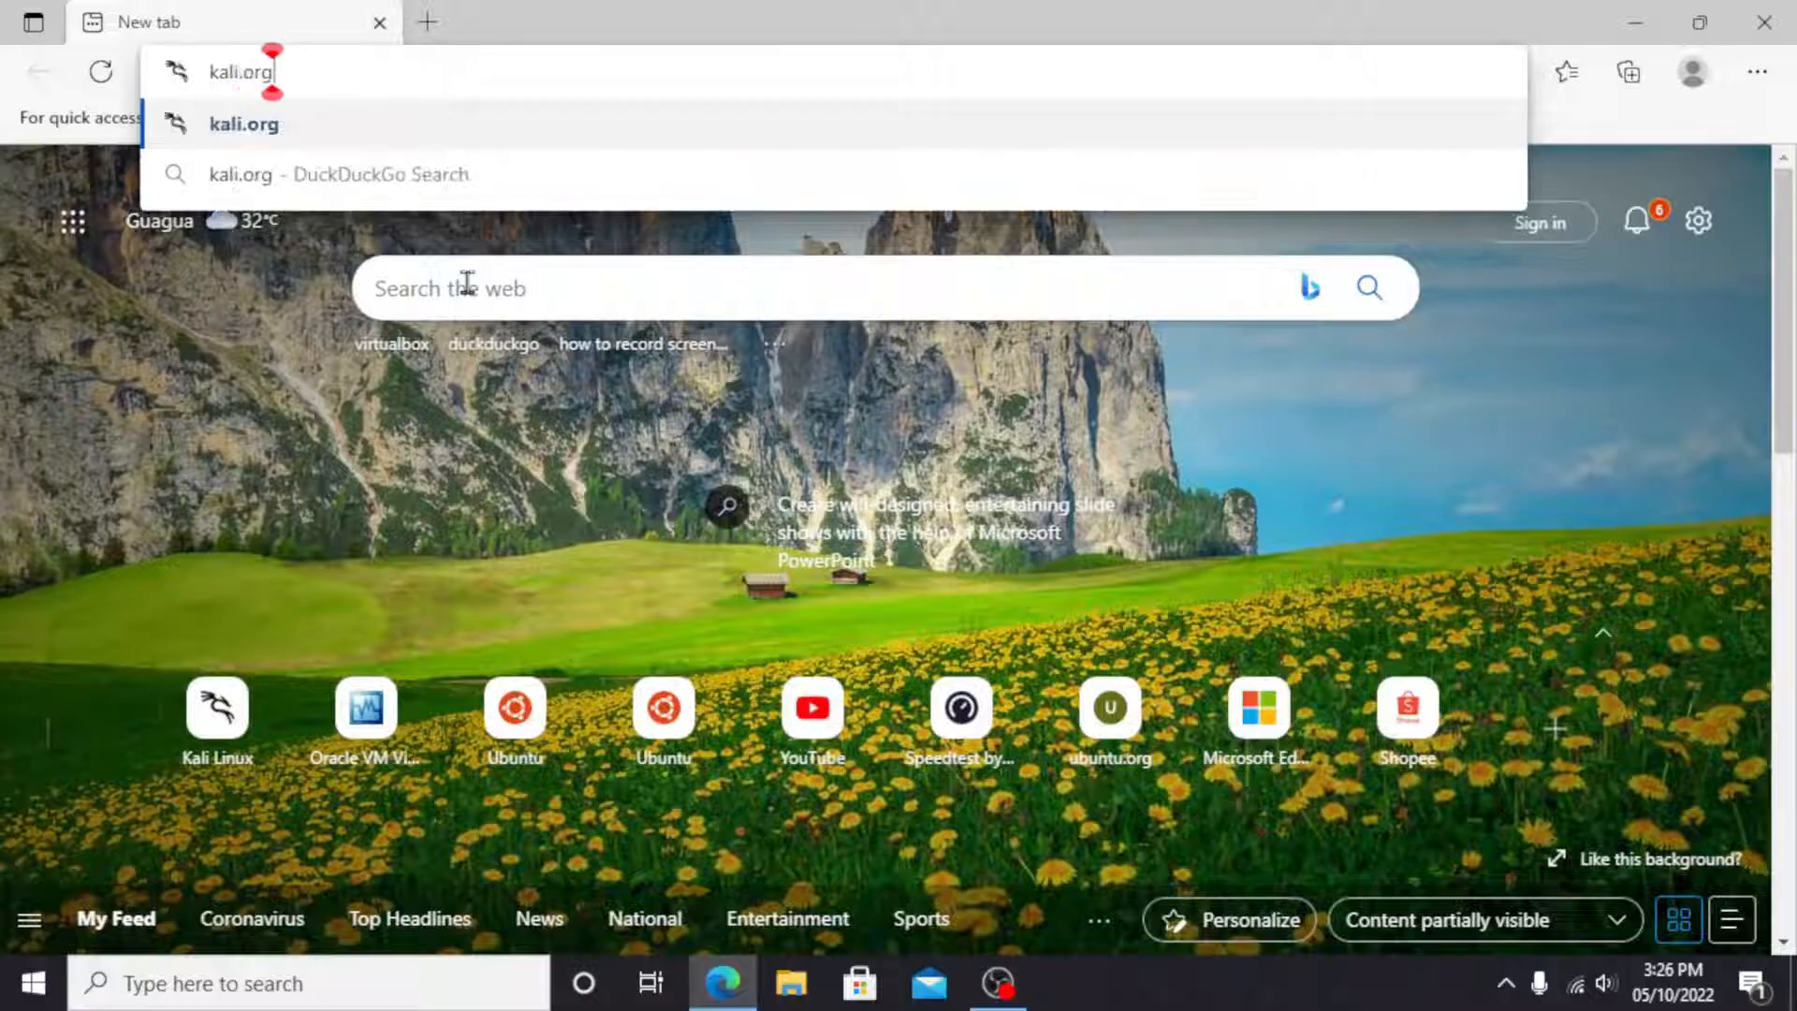
{"action": "key", "text": "Return"}
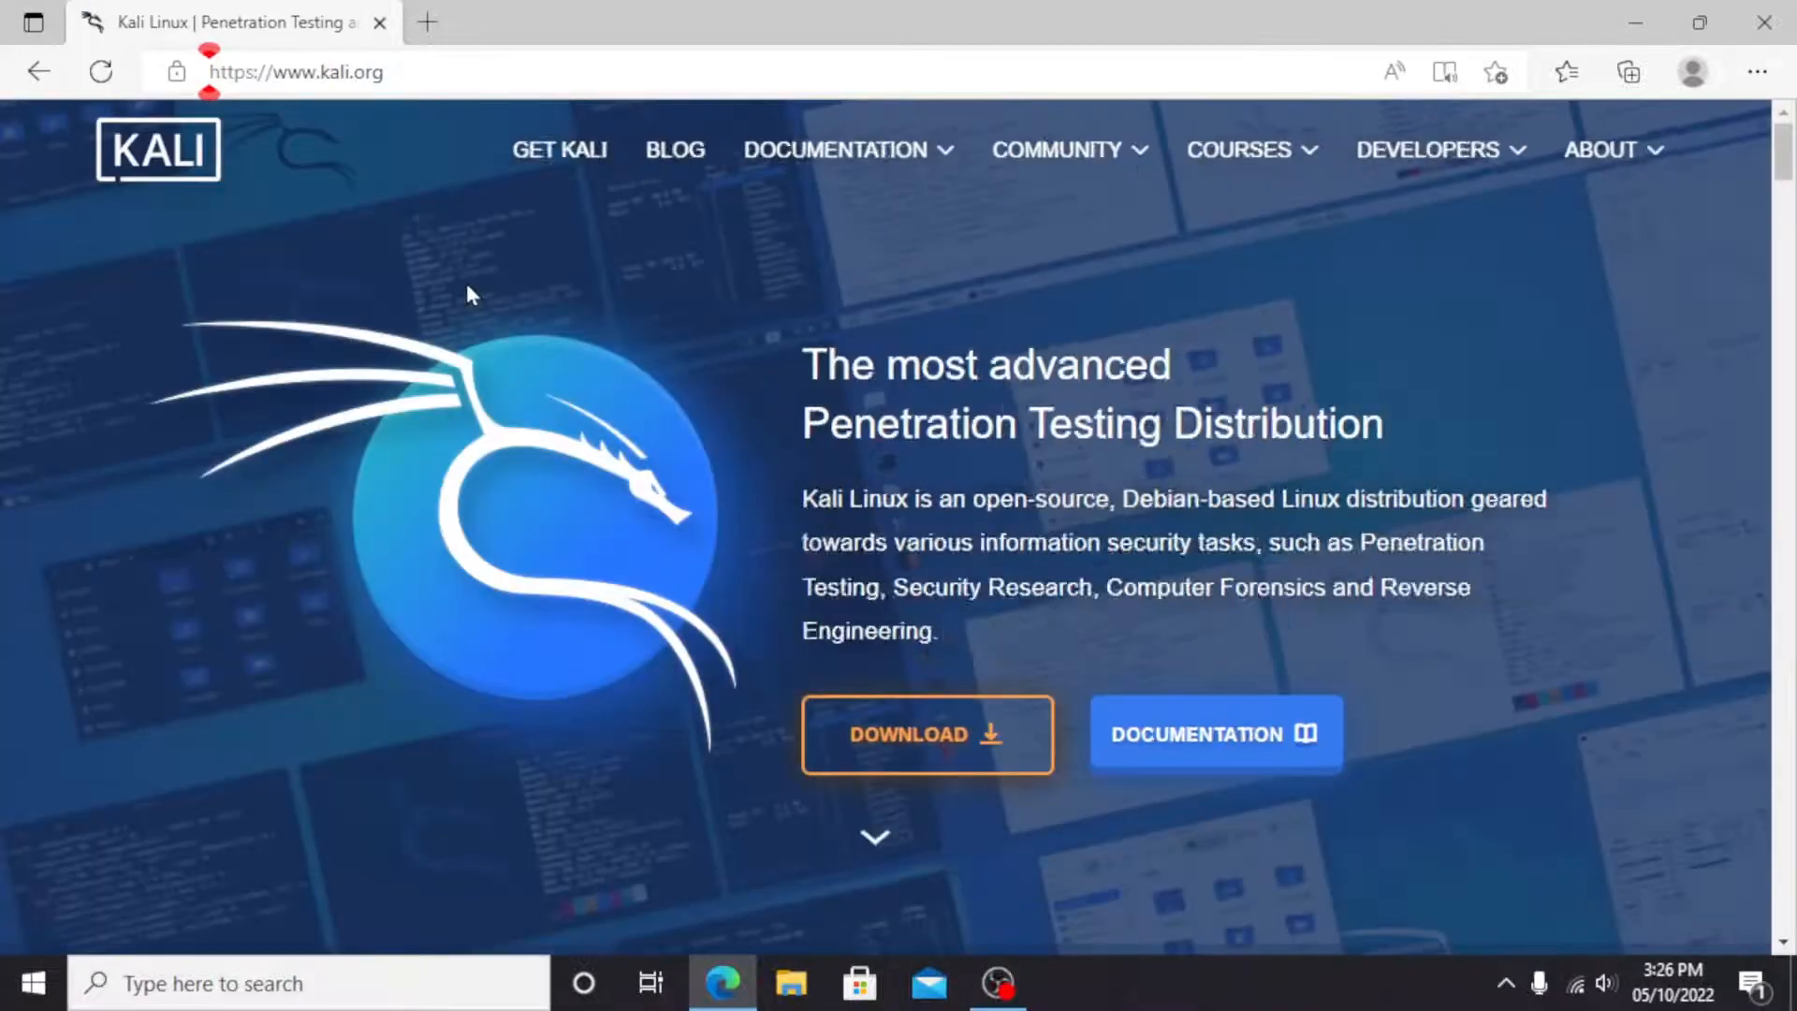
- Download the 64-bit prebuilt Kali Linux virtual machine image for VirtualBox
{"action": "left_click", "coordinate": [973, 742]}
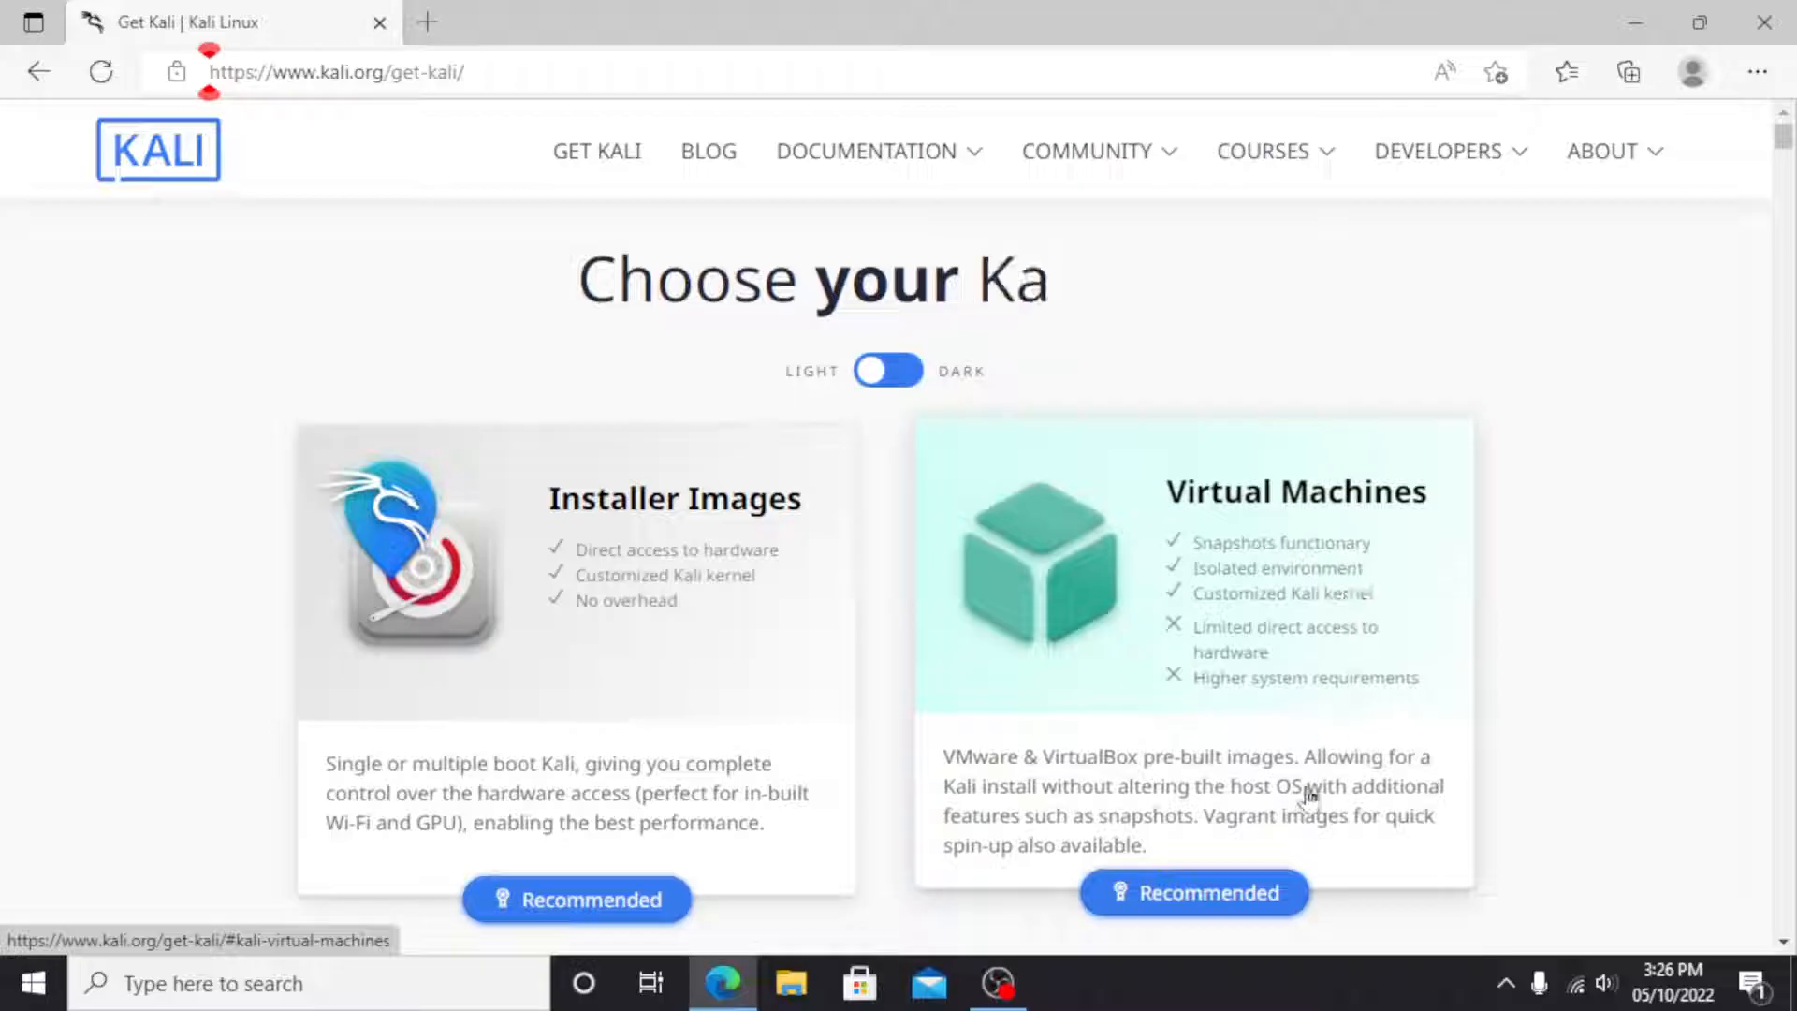
{"action": "left_click", "coordinate": [1217, 903]}
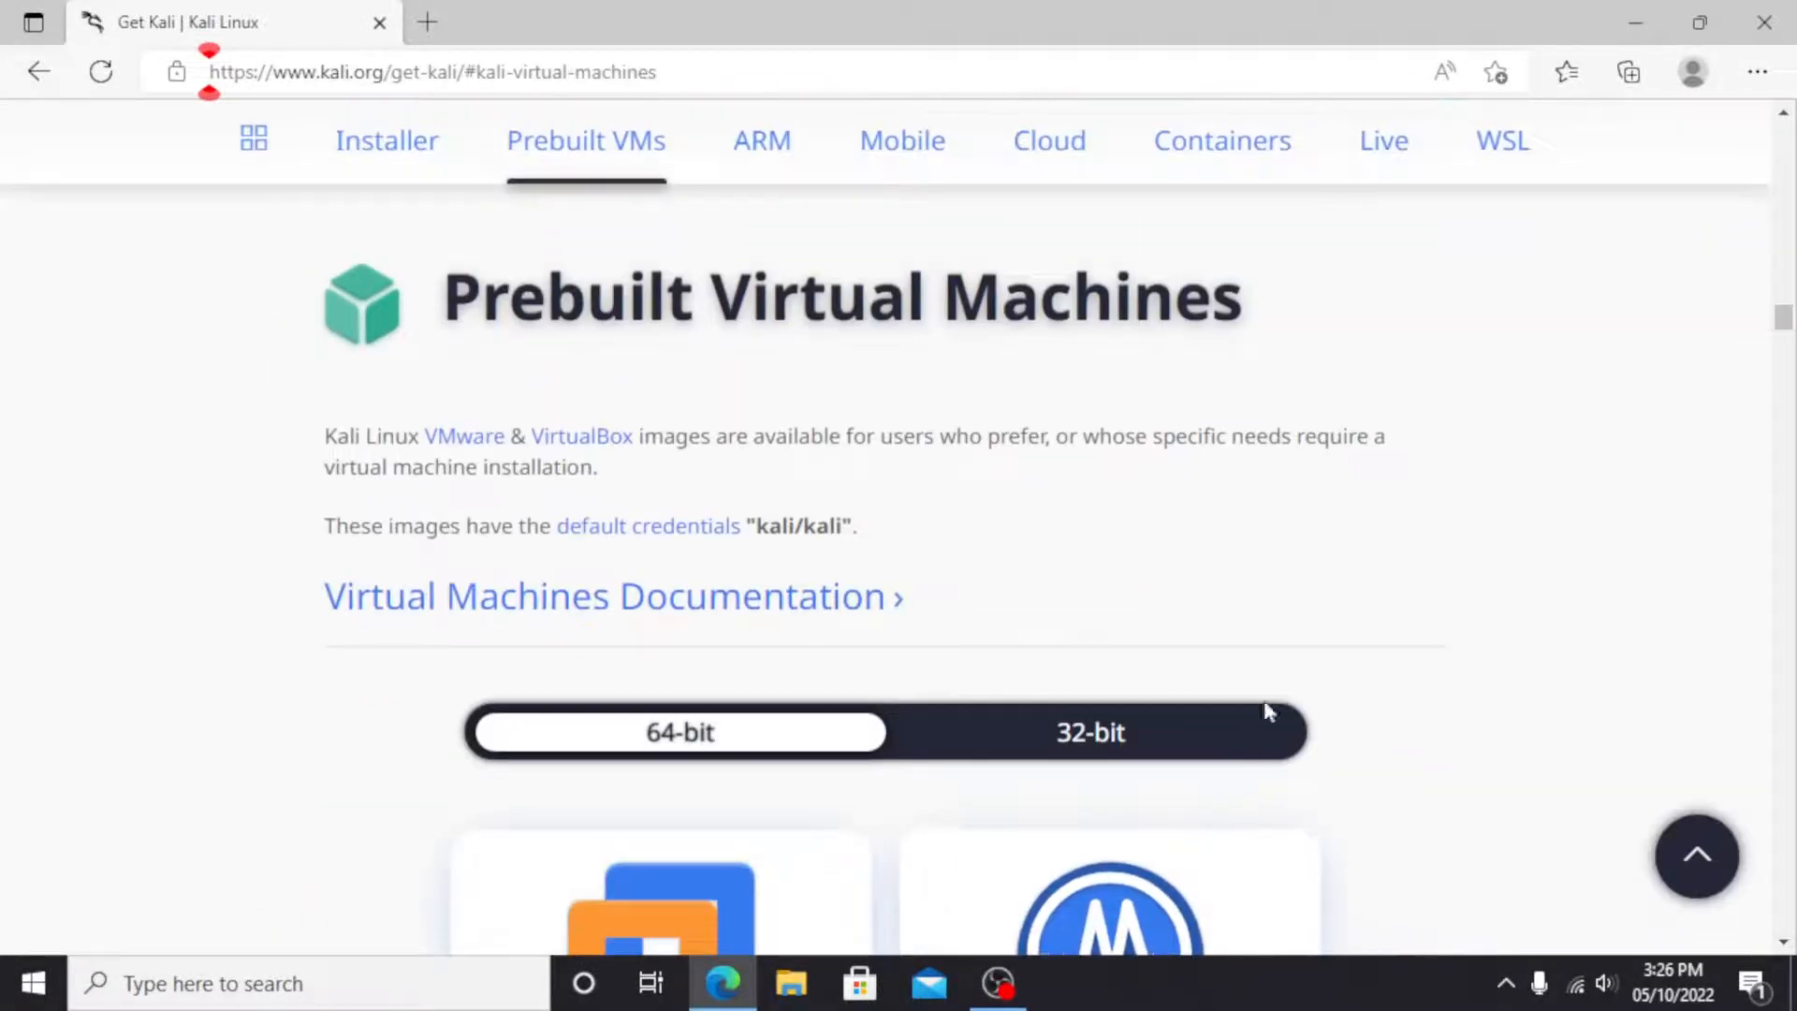
{"action": "scroll", "coordinate": [1374, 653], "scroll_direction": "down", "scroll_amount": 2}
{"action": "scroll", "coordinate": [1374, 653], "scroll_direction": "down", "scroll_amount": 3}
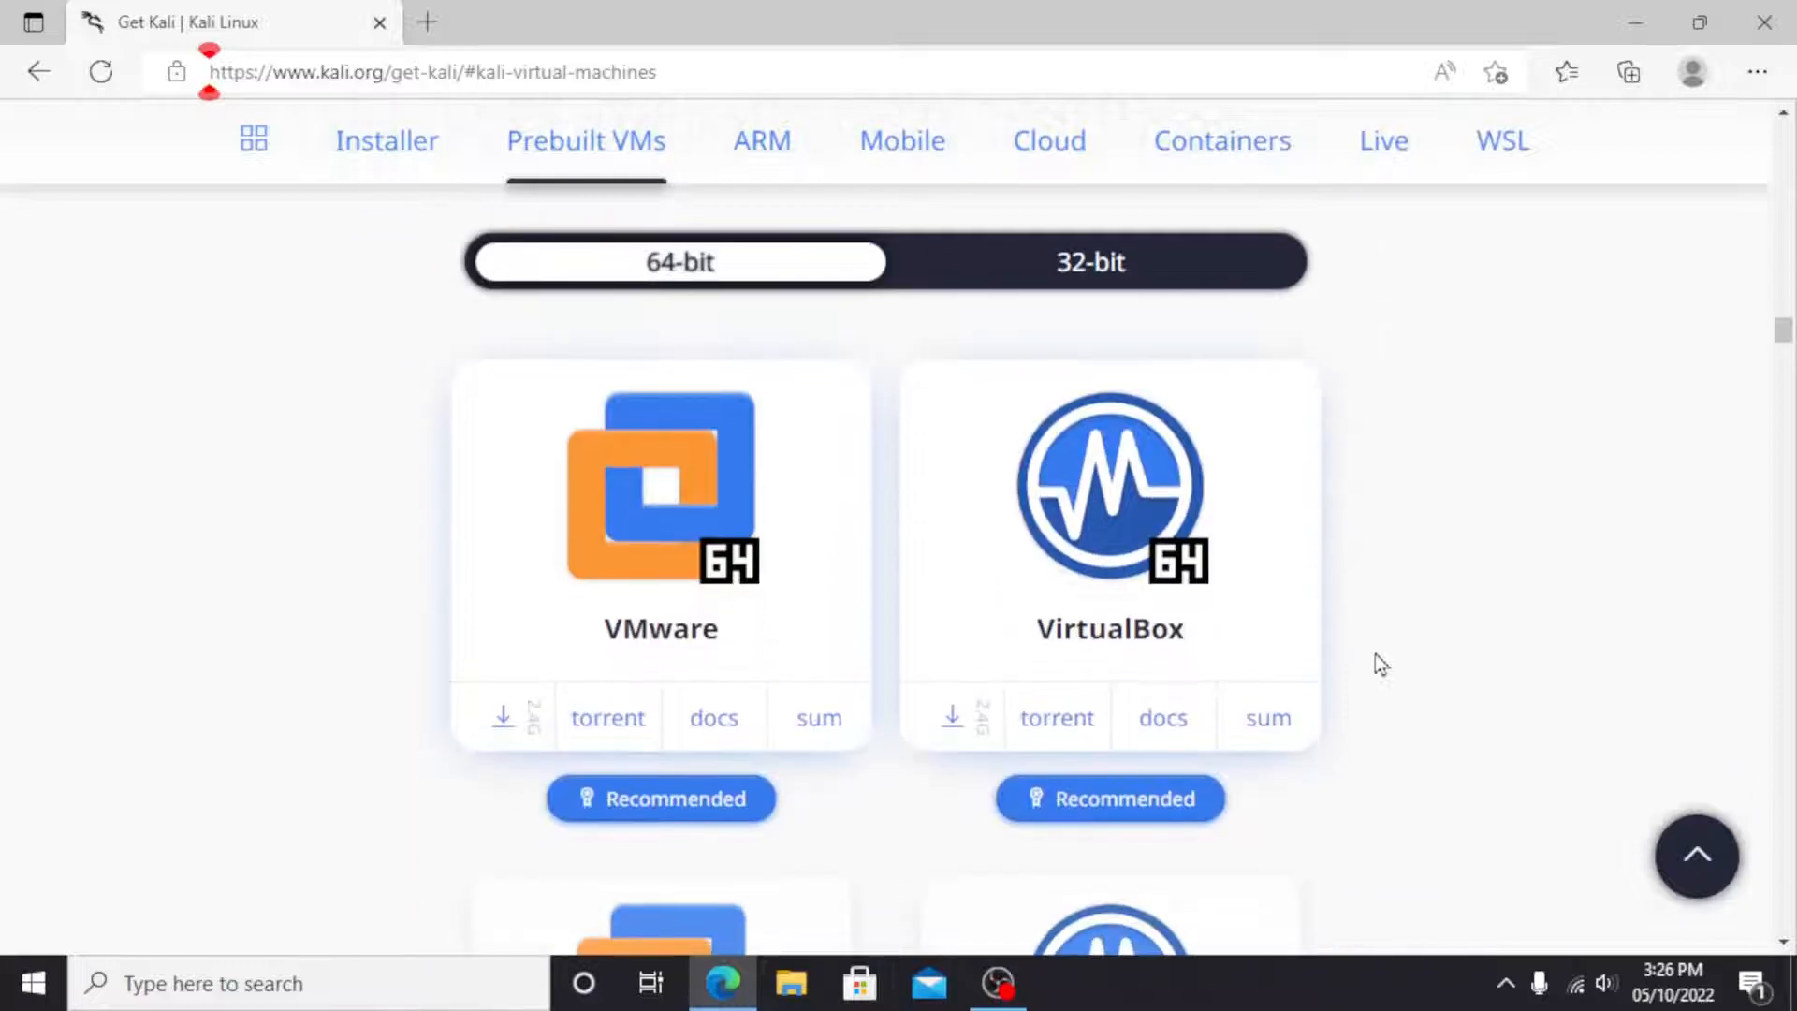
{"action": "left_click", "coordinate": [946, 721]}
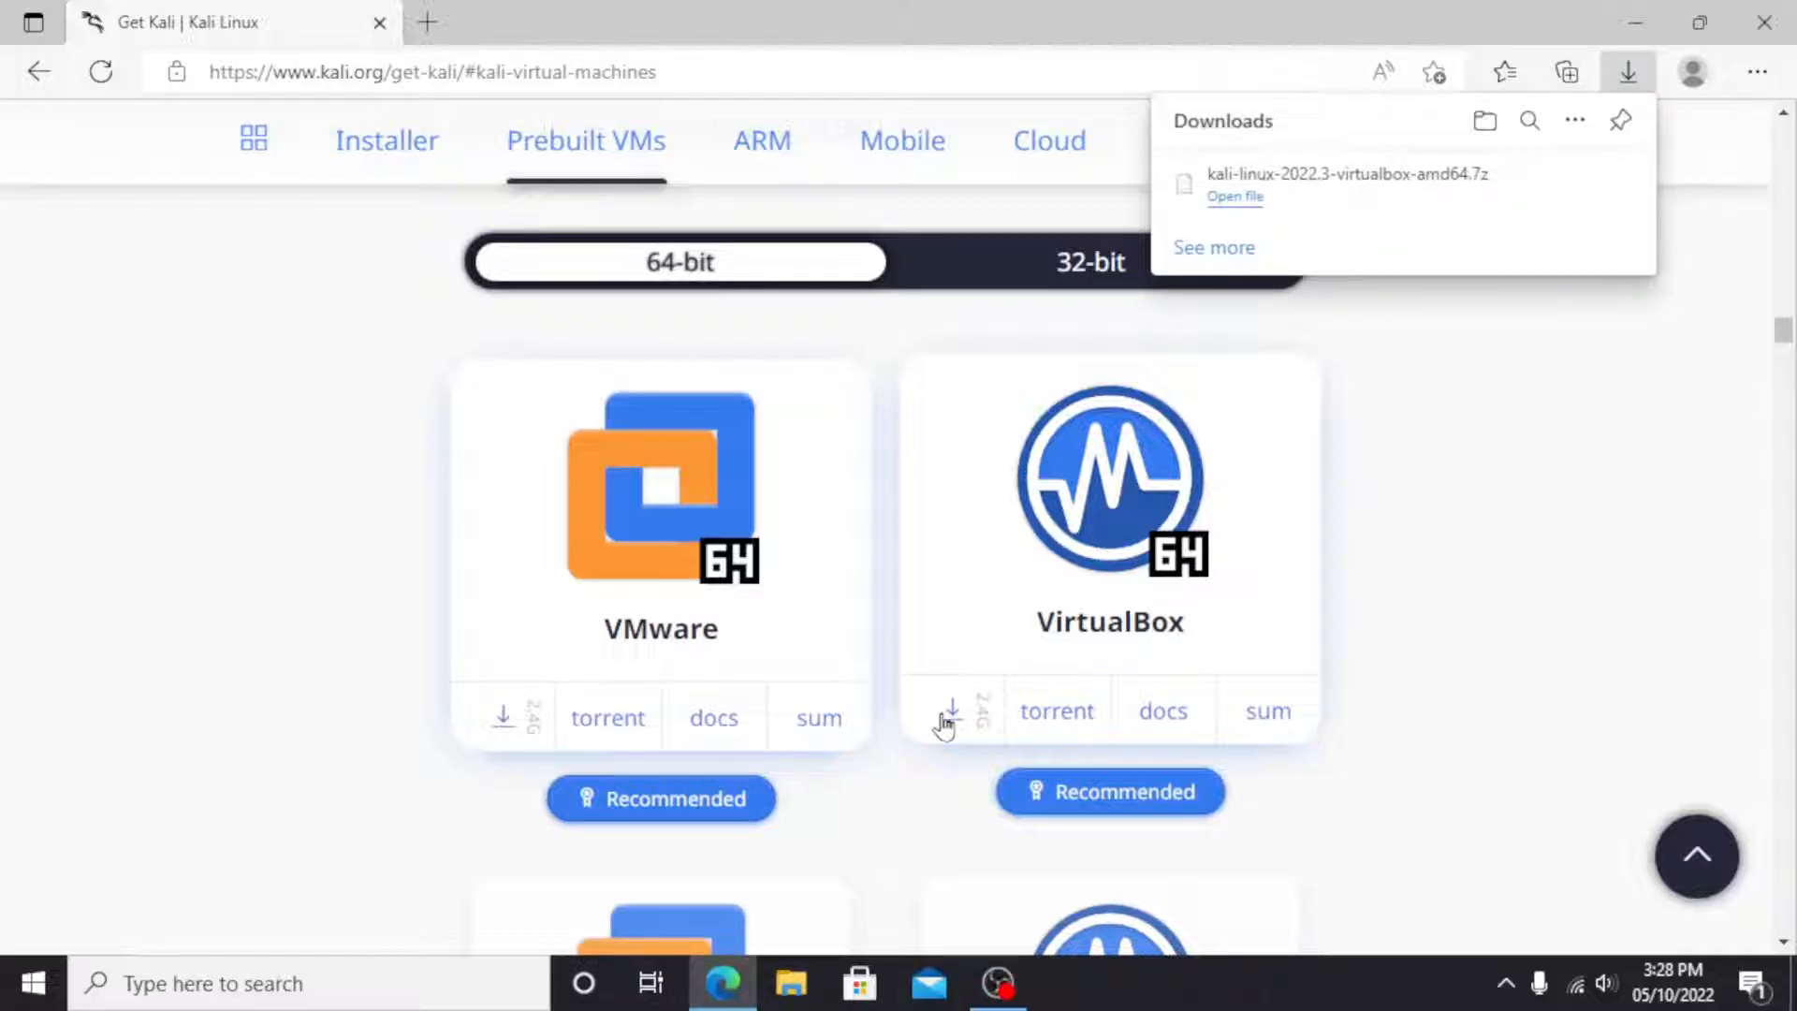
- Search the web for 7zip and download the 64-bit x64 Windows installer from the official 7-Zip site
{"action": "left_click", "coordinate": [693, 82]}
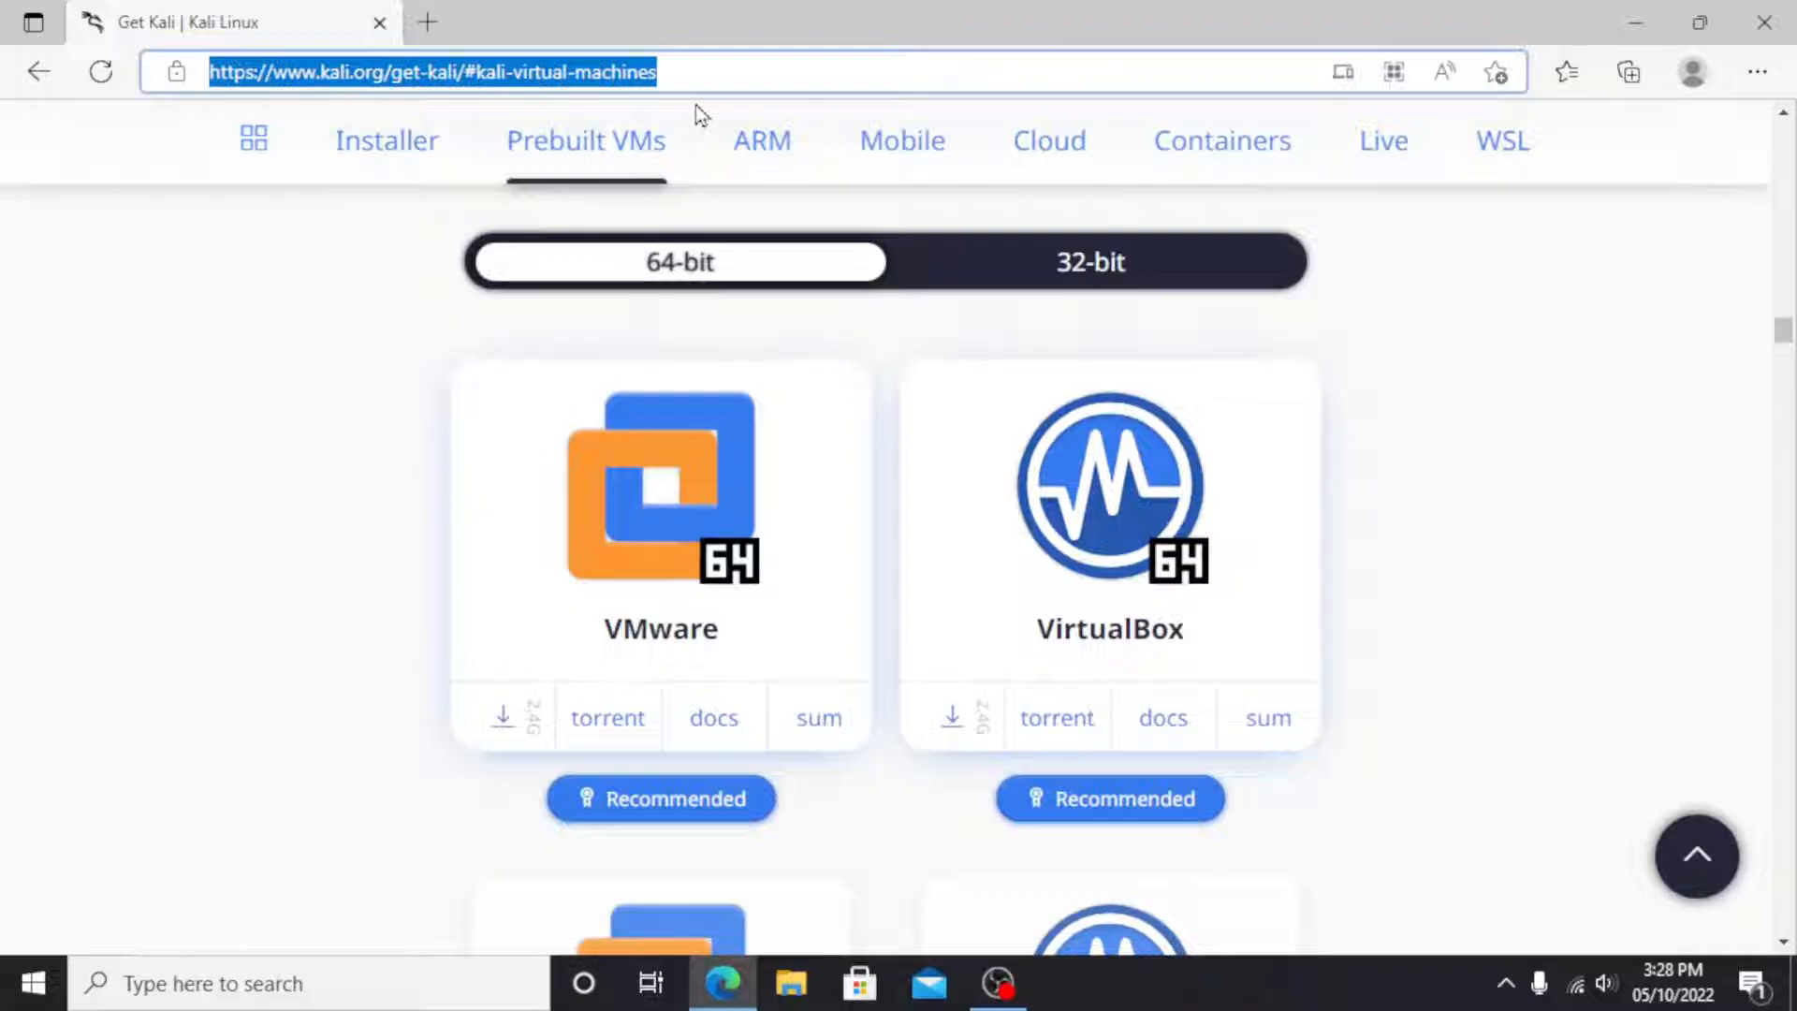
{"action": "type", "text": "7zip"}
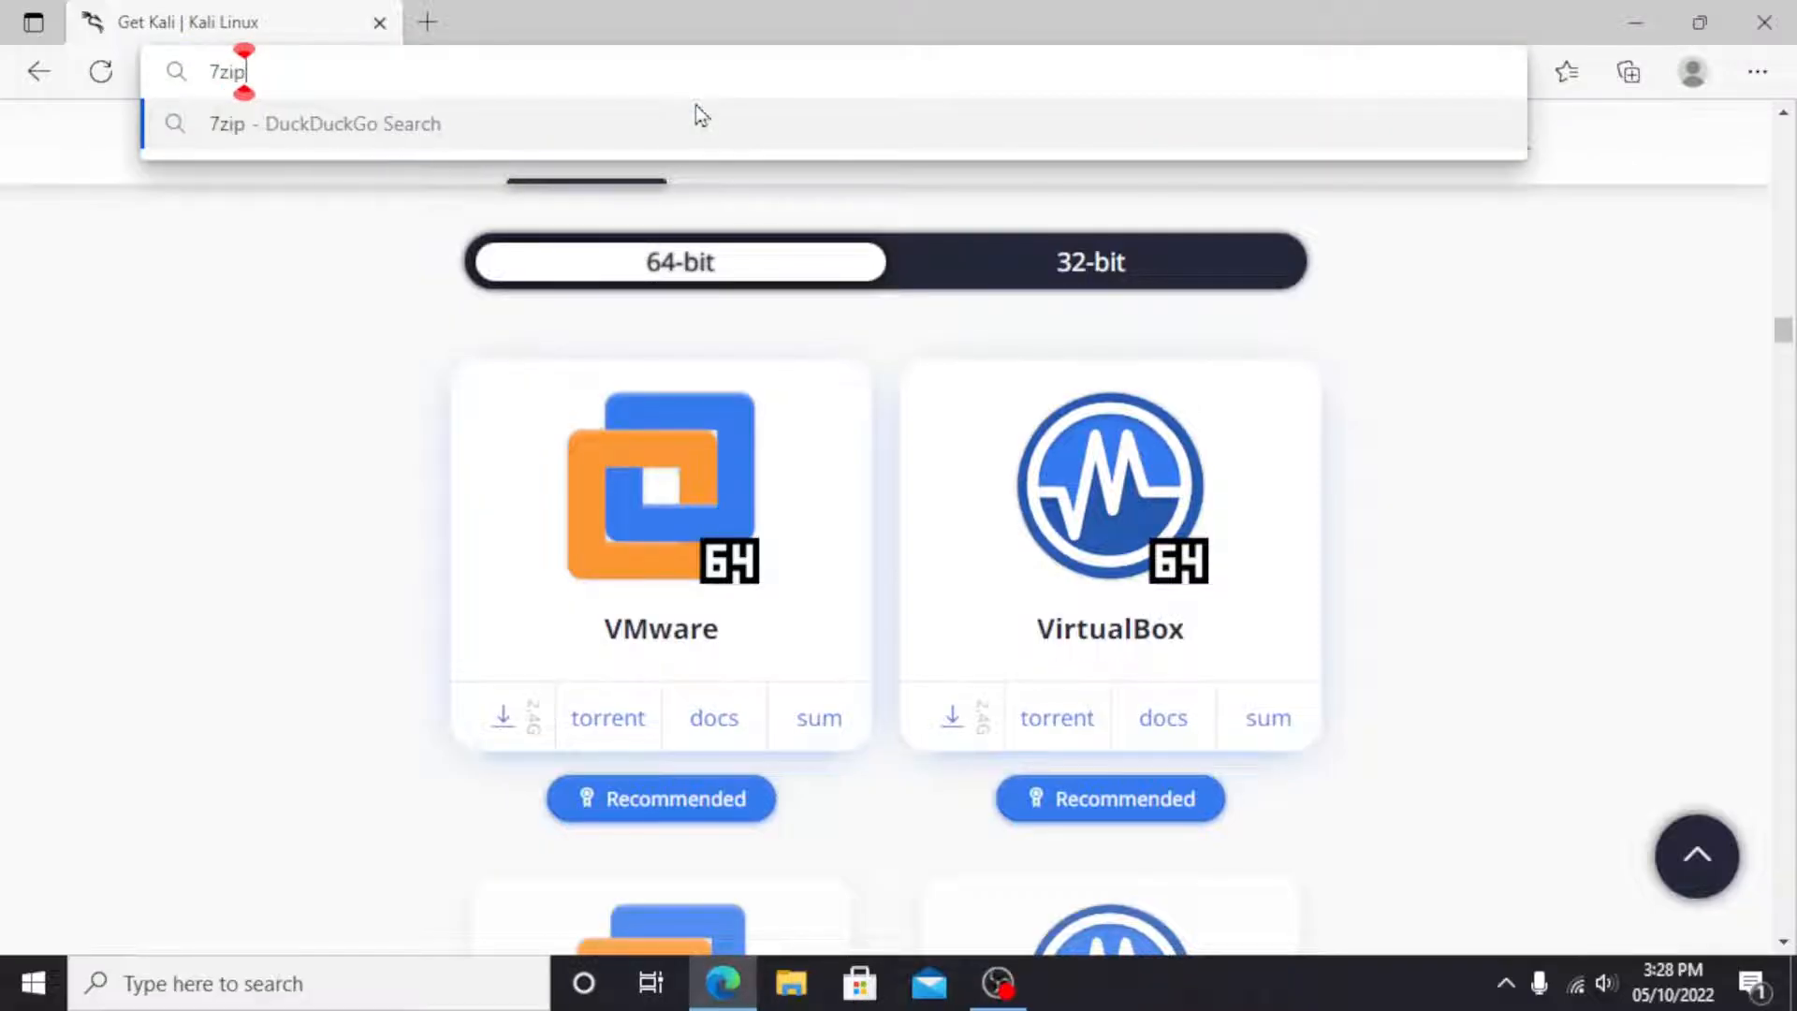
{"action": "key", "text": "Return"}
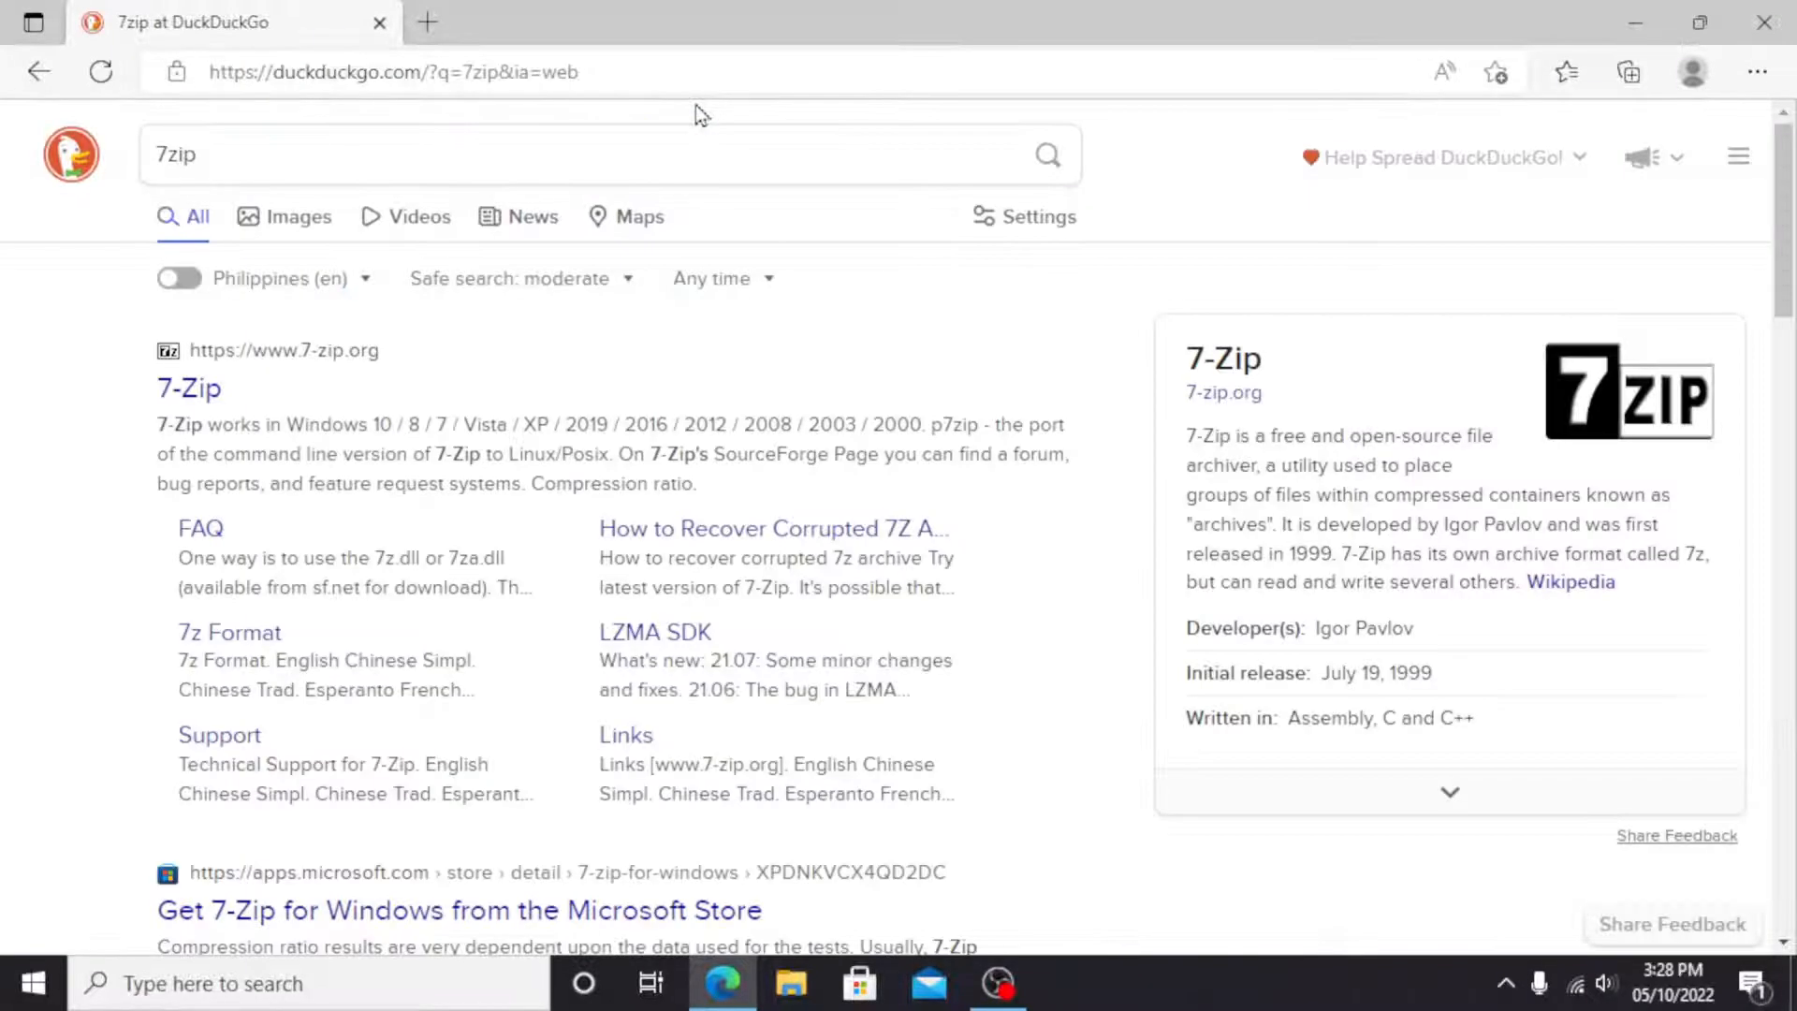
{"action": "left_click", "coordinate": [186, 390]}
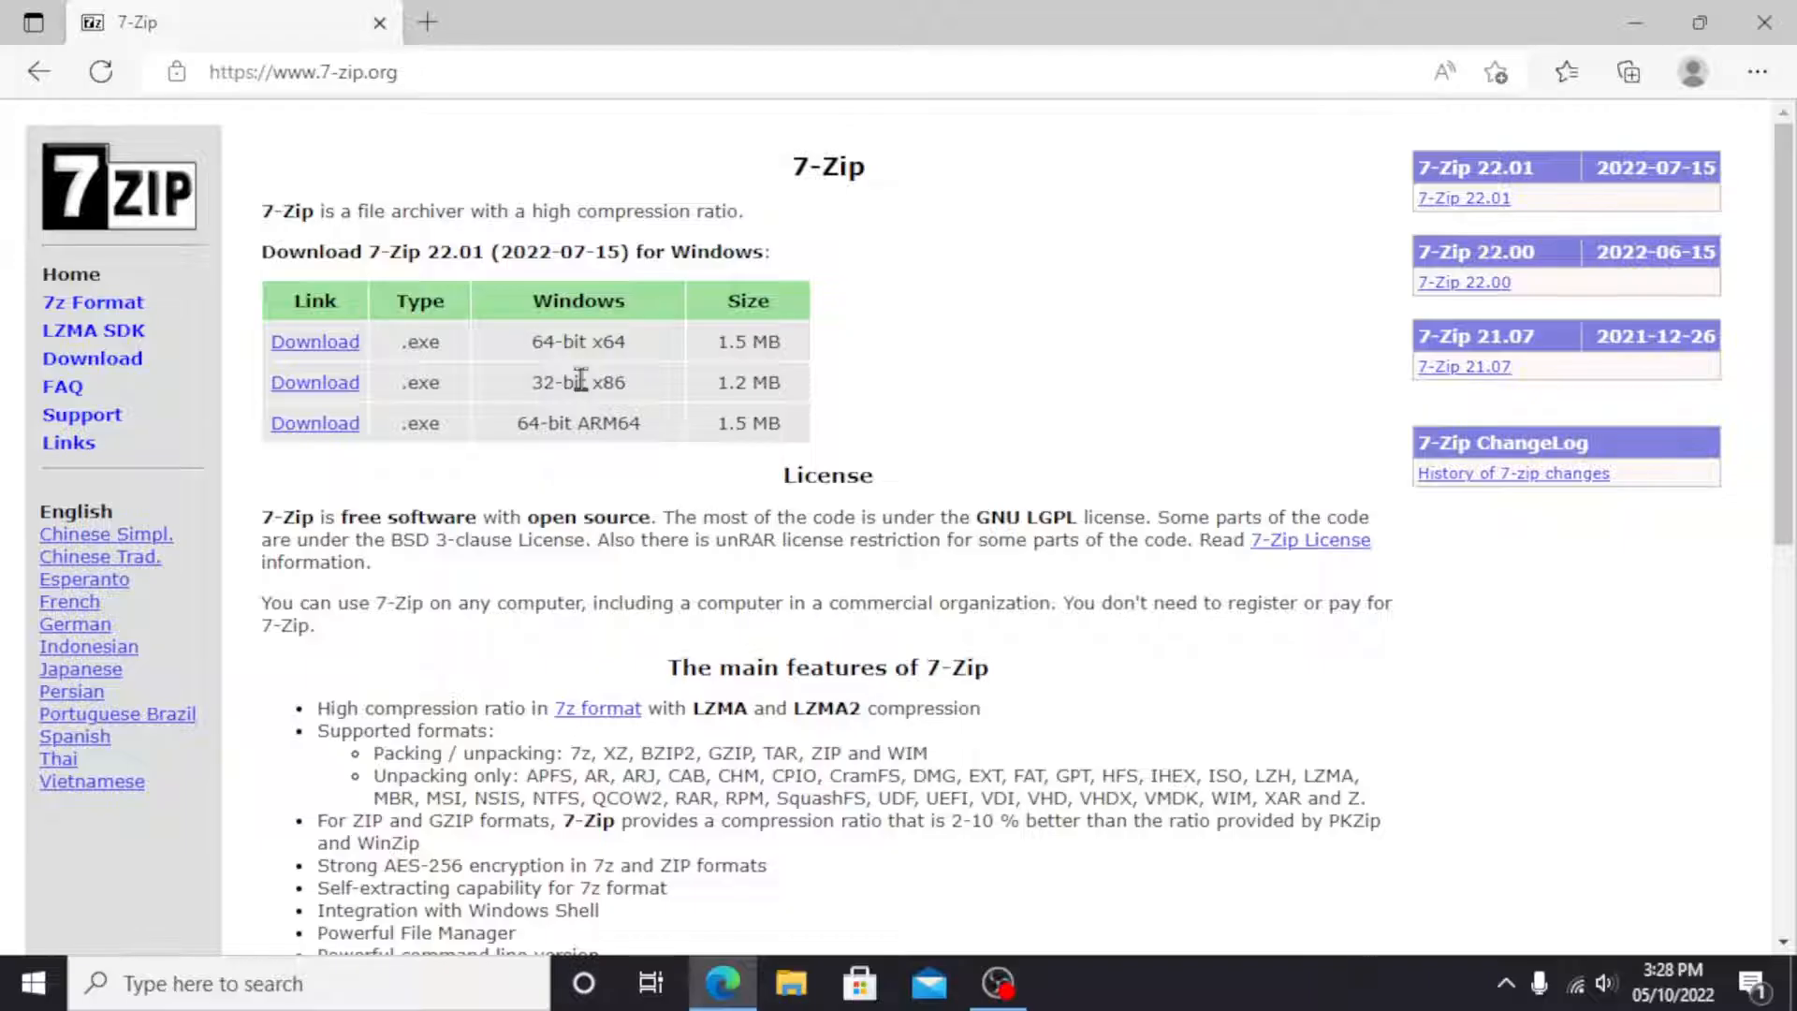
{"action": "left_click", "coordinate": [321, 346]}
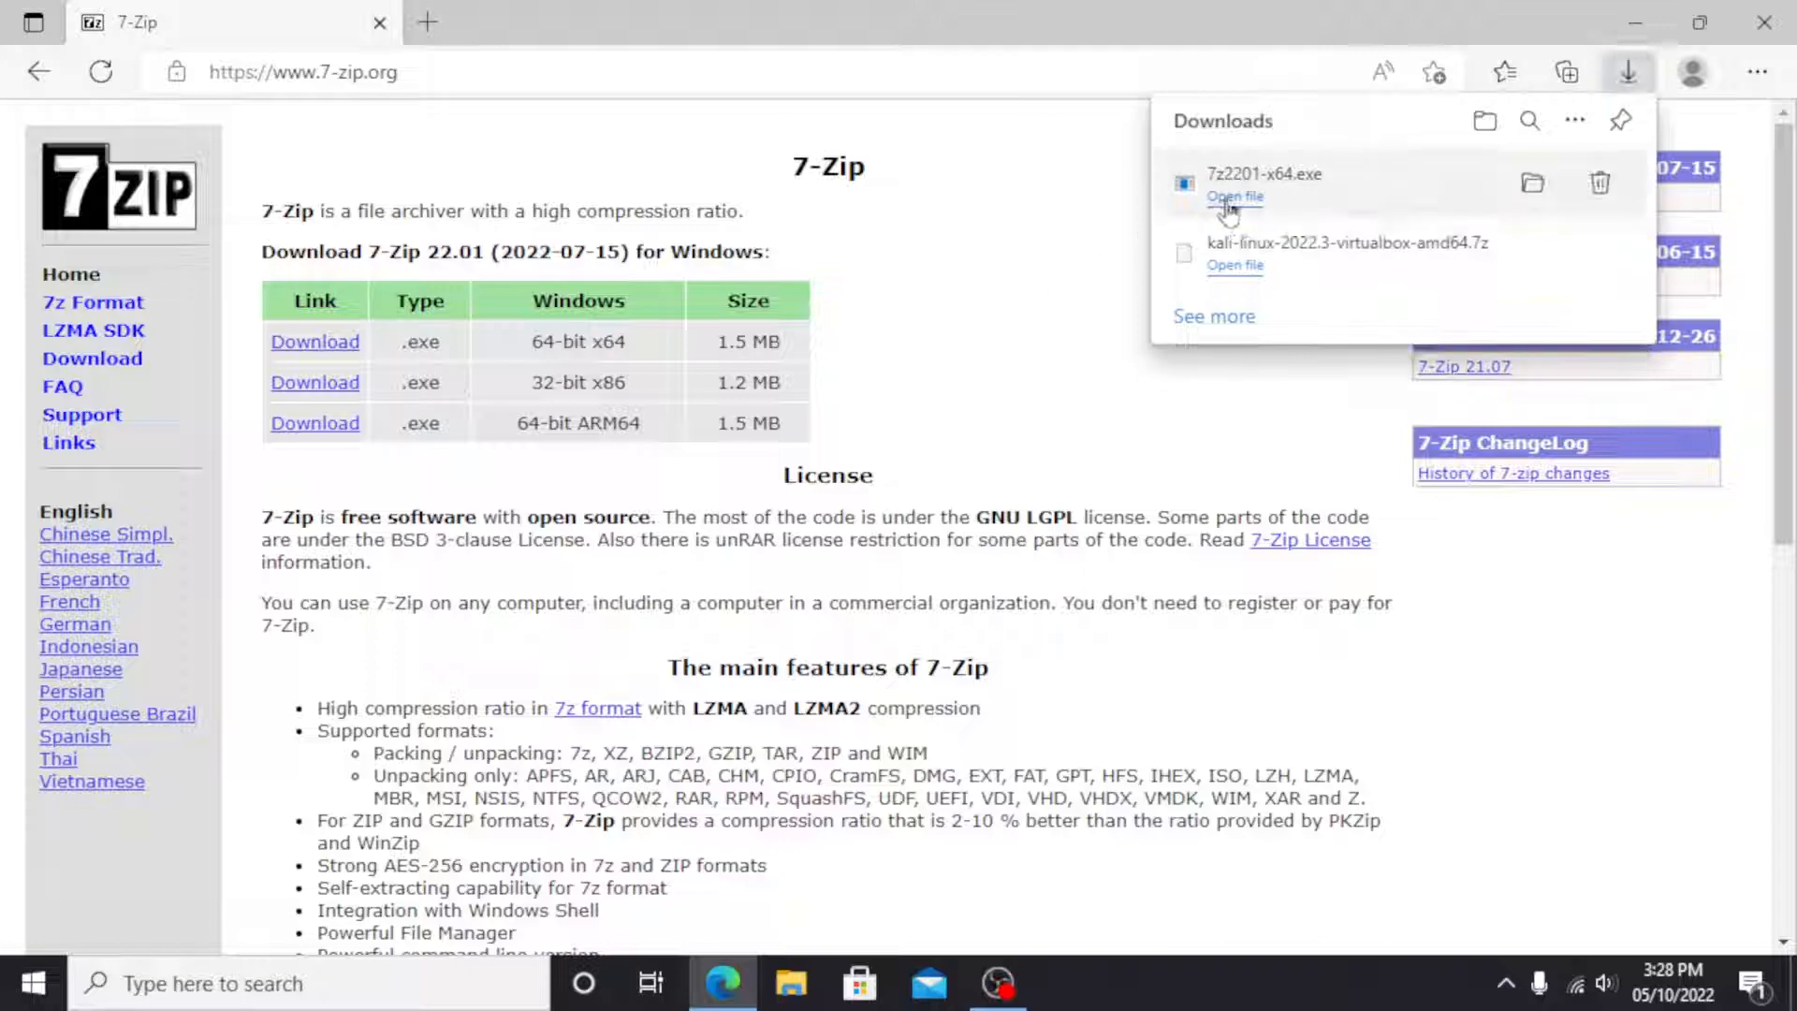
- Install 7-Zip from the downloaded 7z2201-x64.exe into C:\Program Files\7-Zip\, and close the installer and the browser
{"action": "left_click", "coordinate": [1232, 196]}
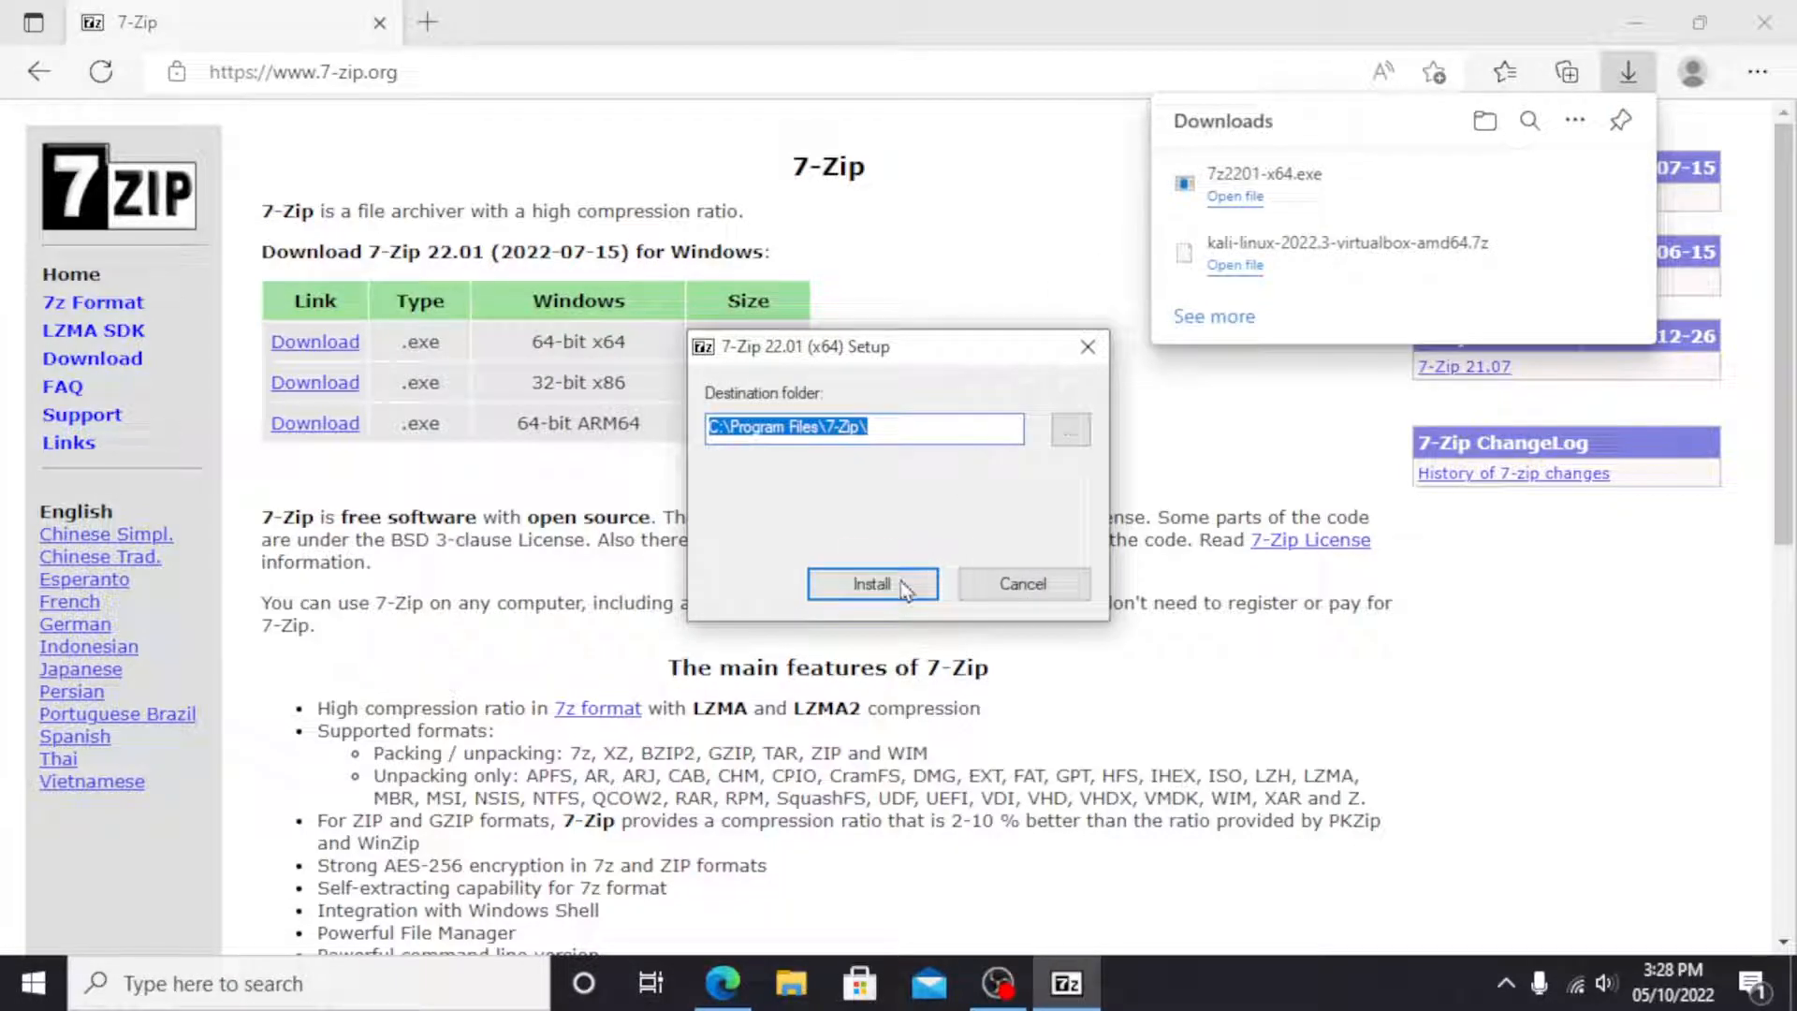
{"action": "left_click", "coordinate": [872, 583]}
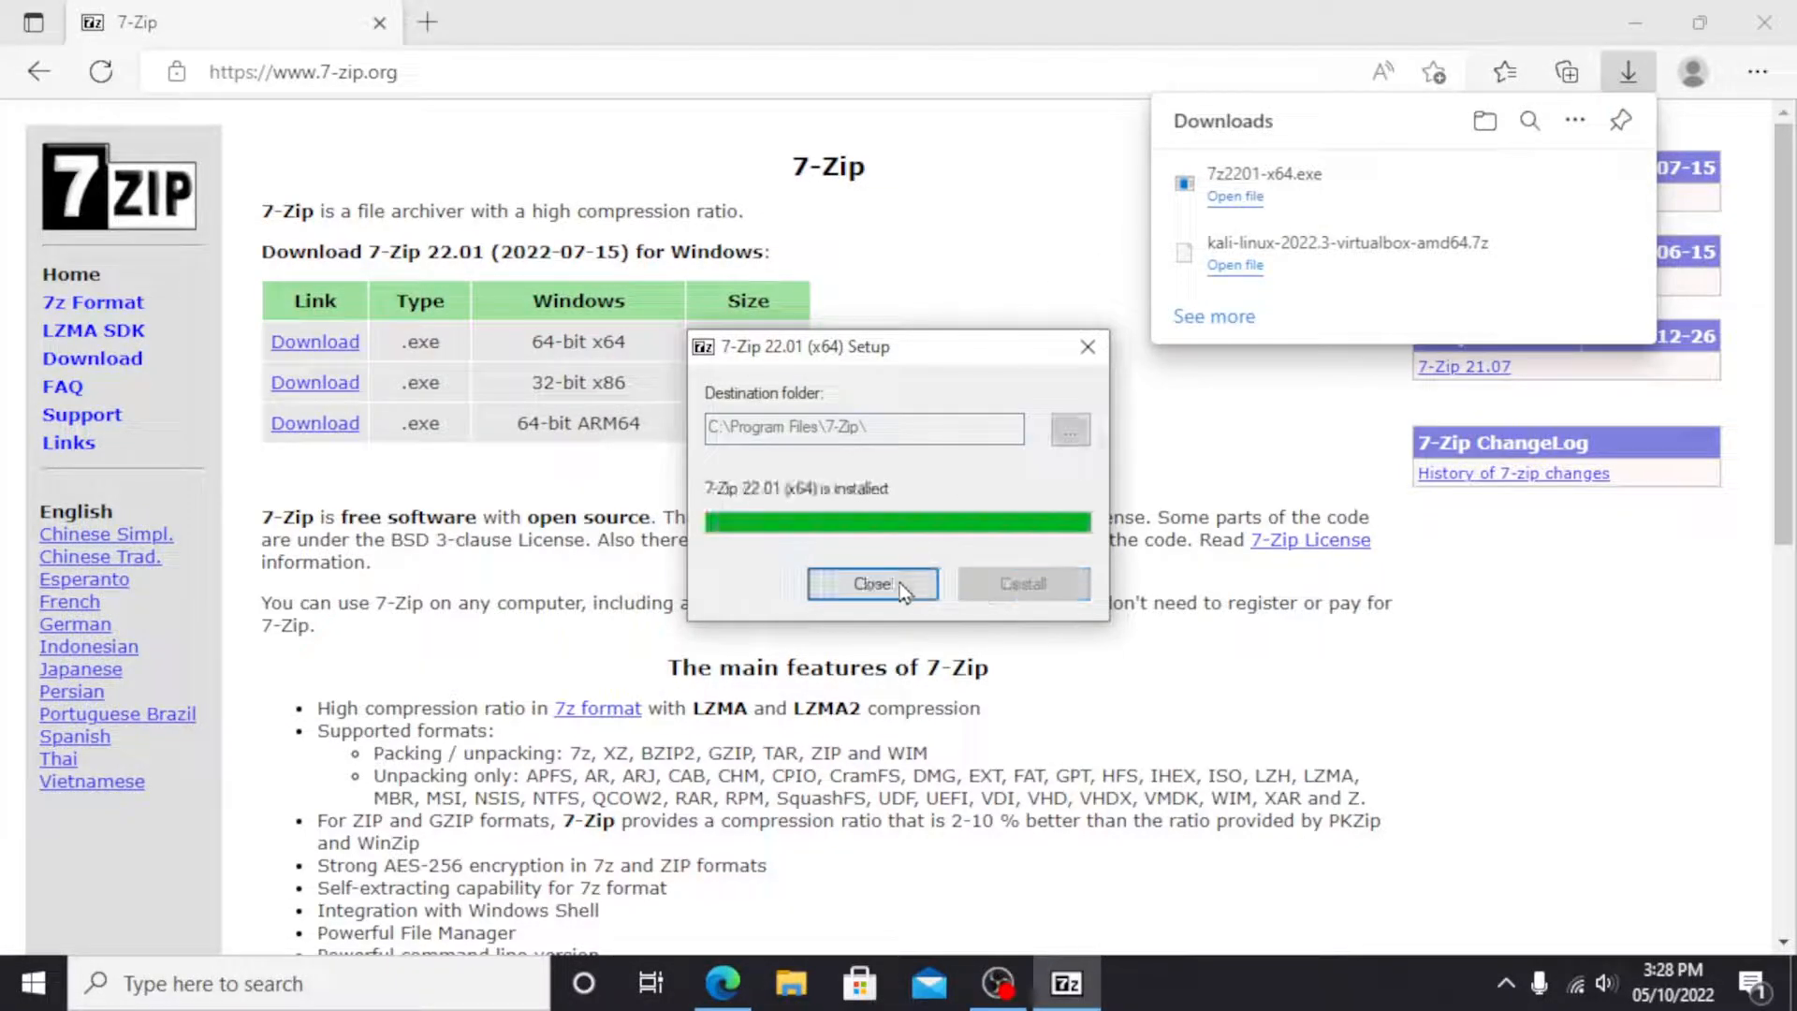
{"action": "left_click", "coordinate": [900, 583]}
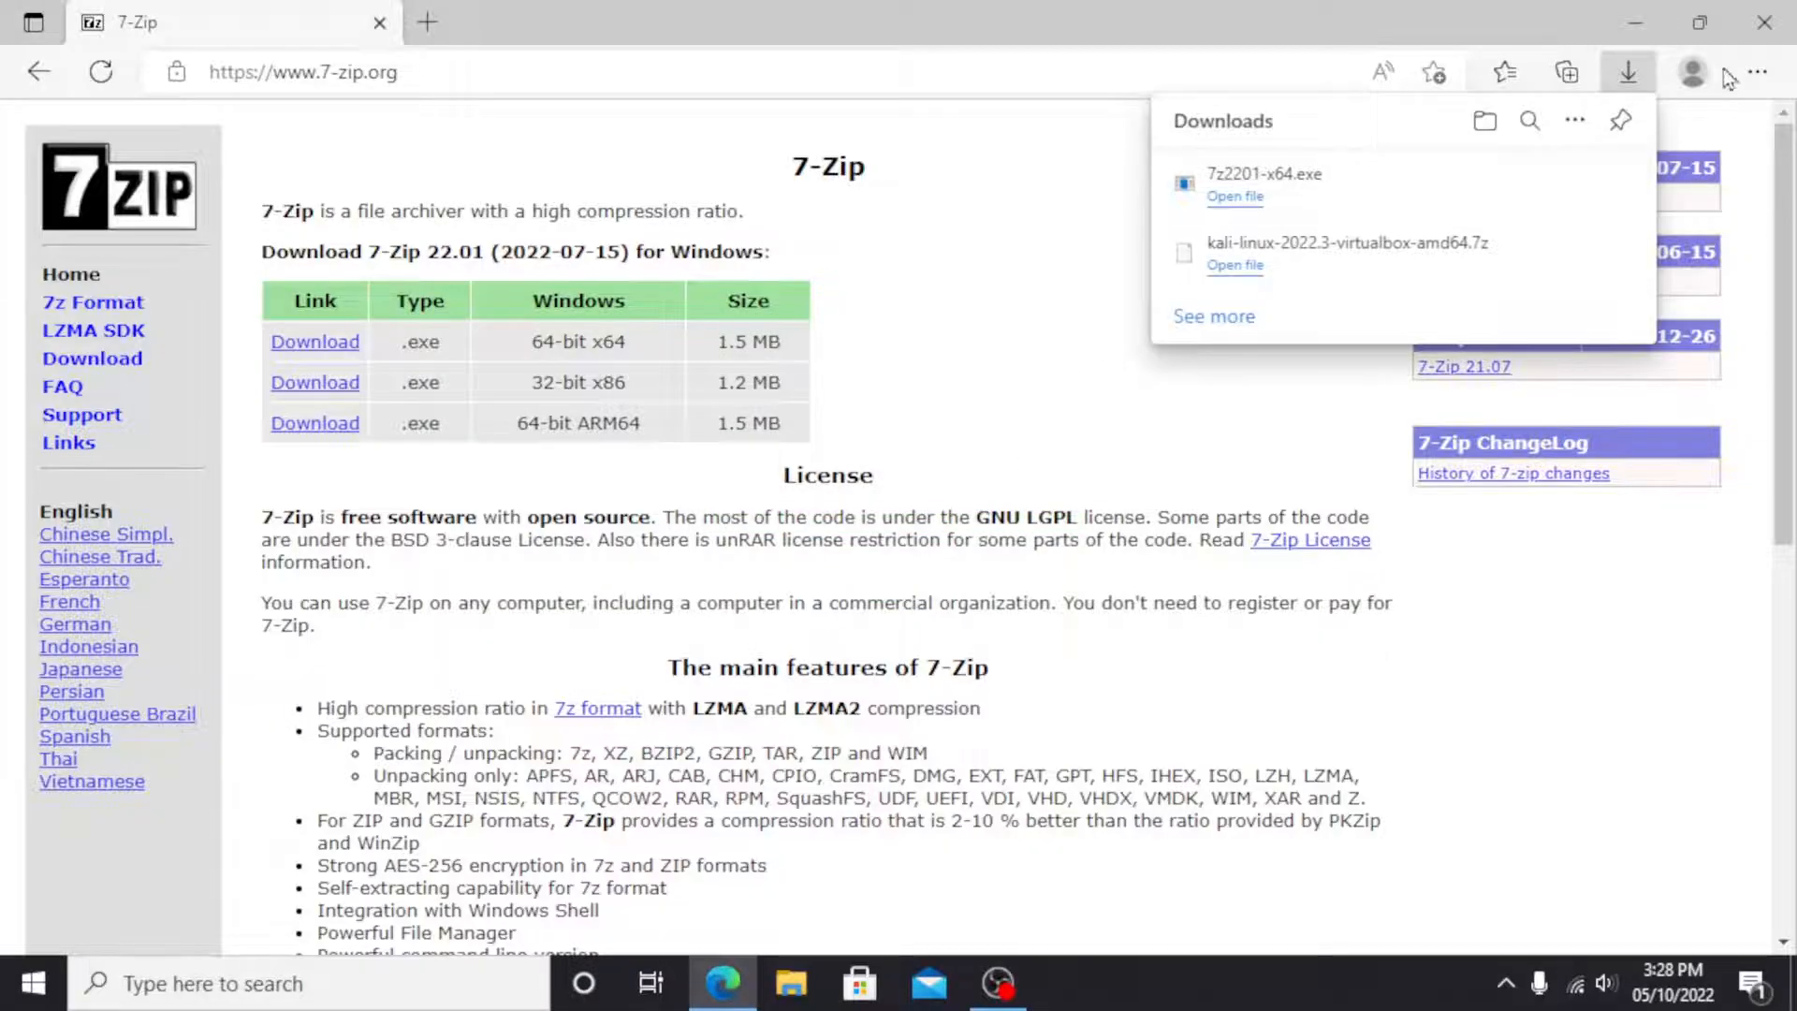
{"action": "left_click", "coordinate": [1764, 22]}
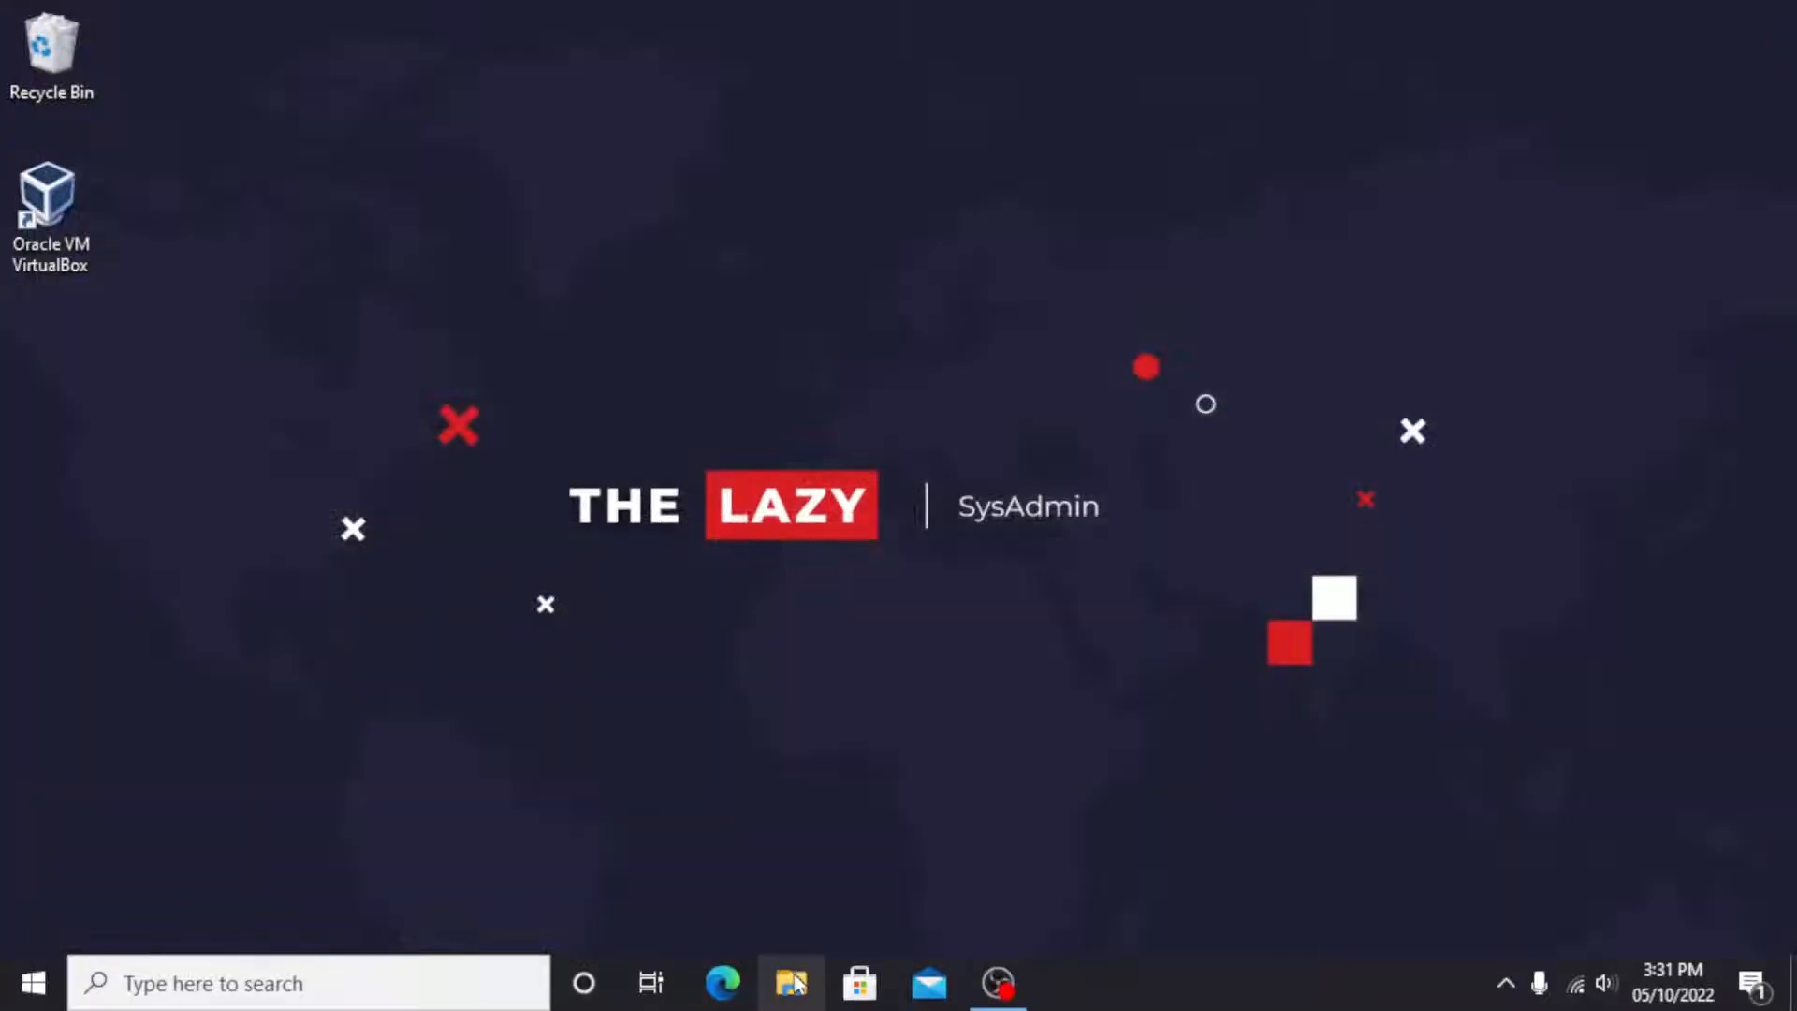
- Extract the kali-linux-2022.3-virtualbox-amd64.7z archive directly into the Downloads folder with 7-Zip
{"action": "left_click", "coordinate": [792, 983]}
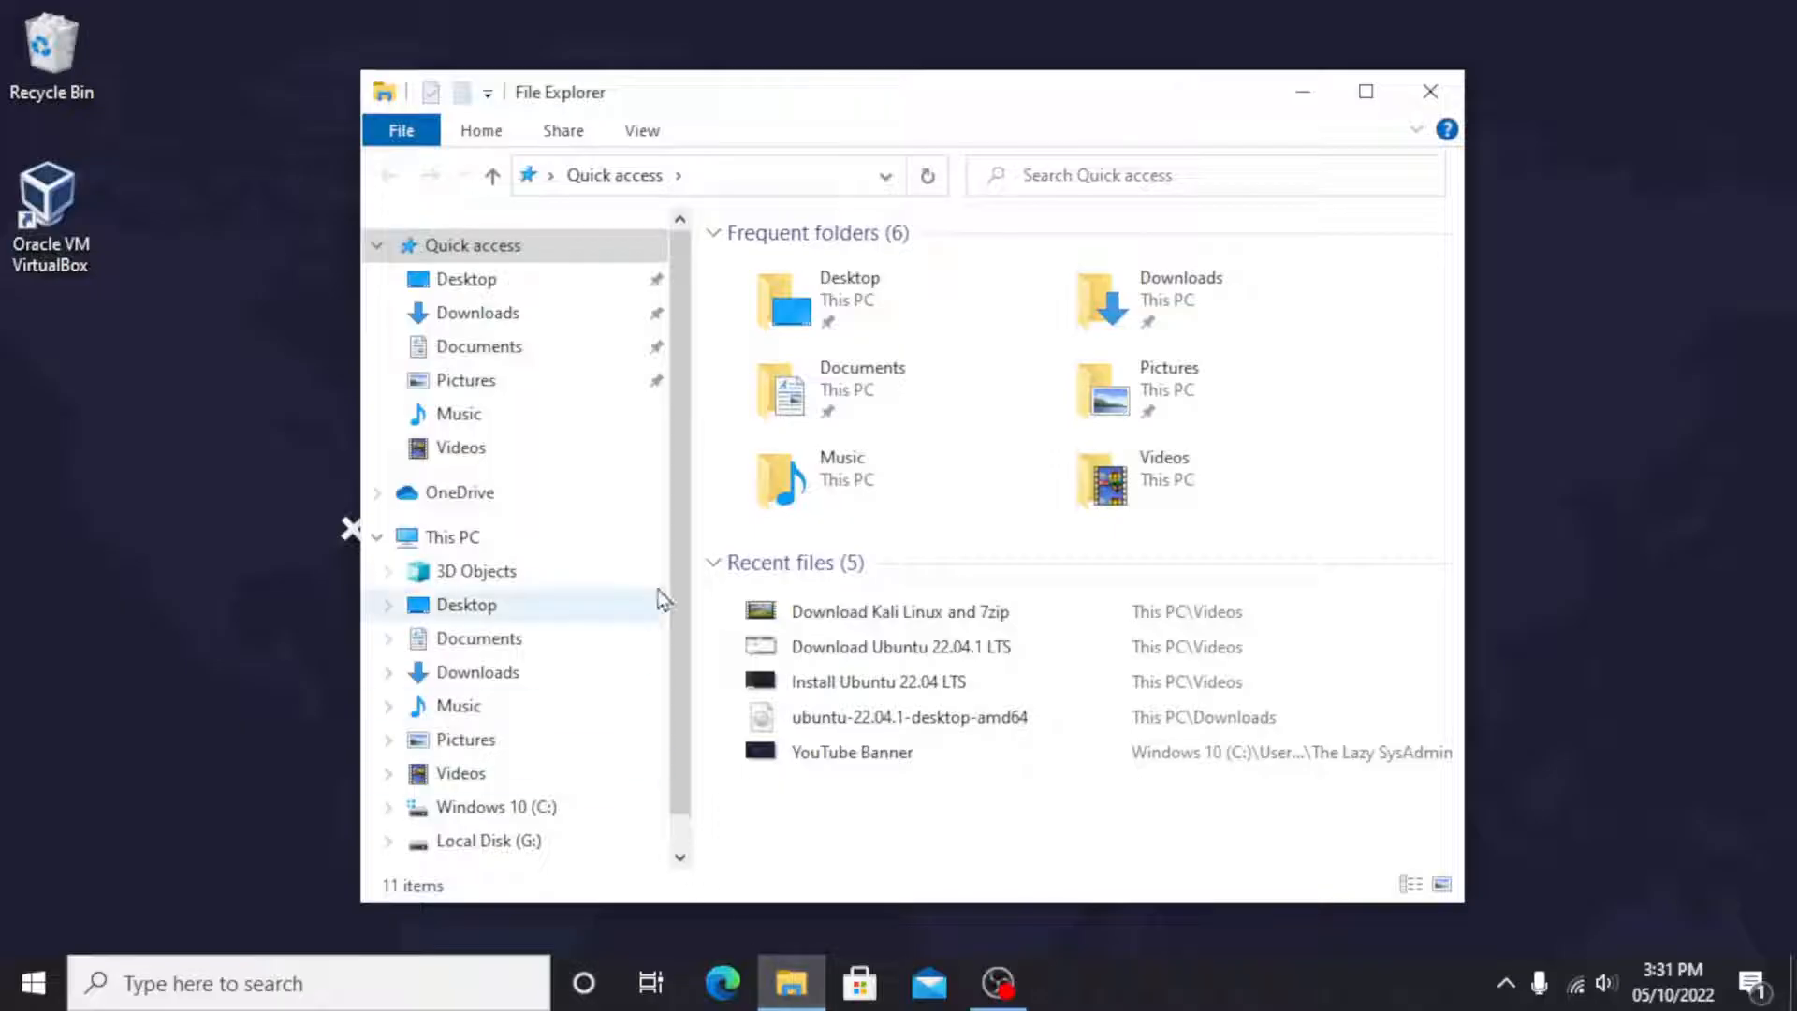
{"action": "double_click", "coordinate": [1149, 301]}
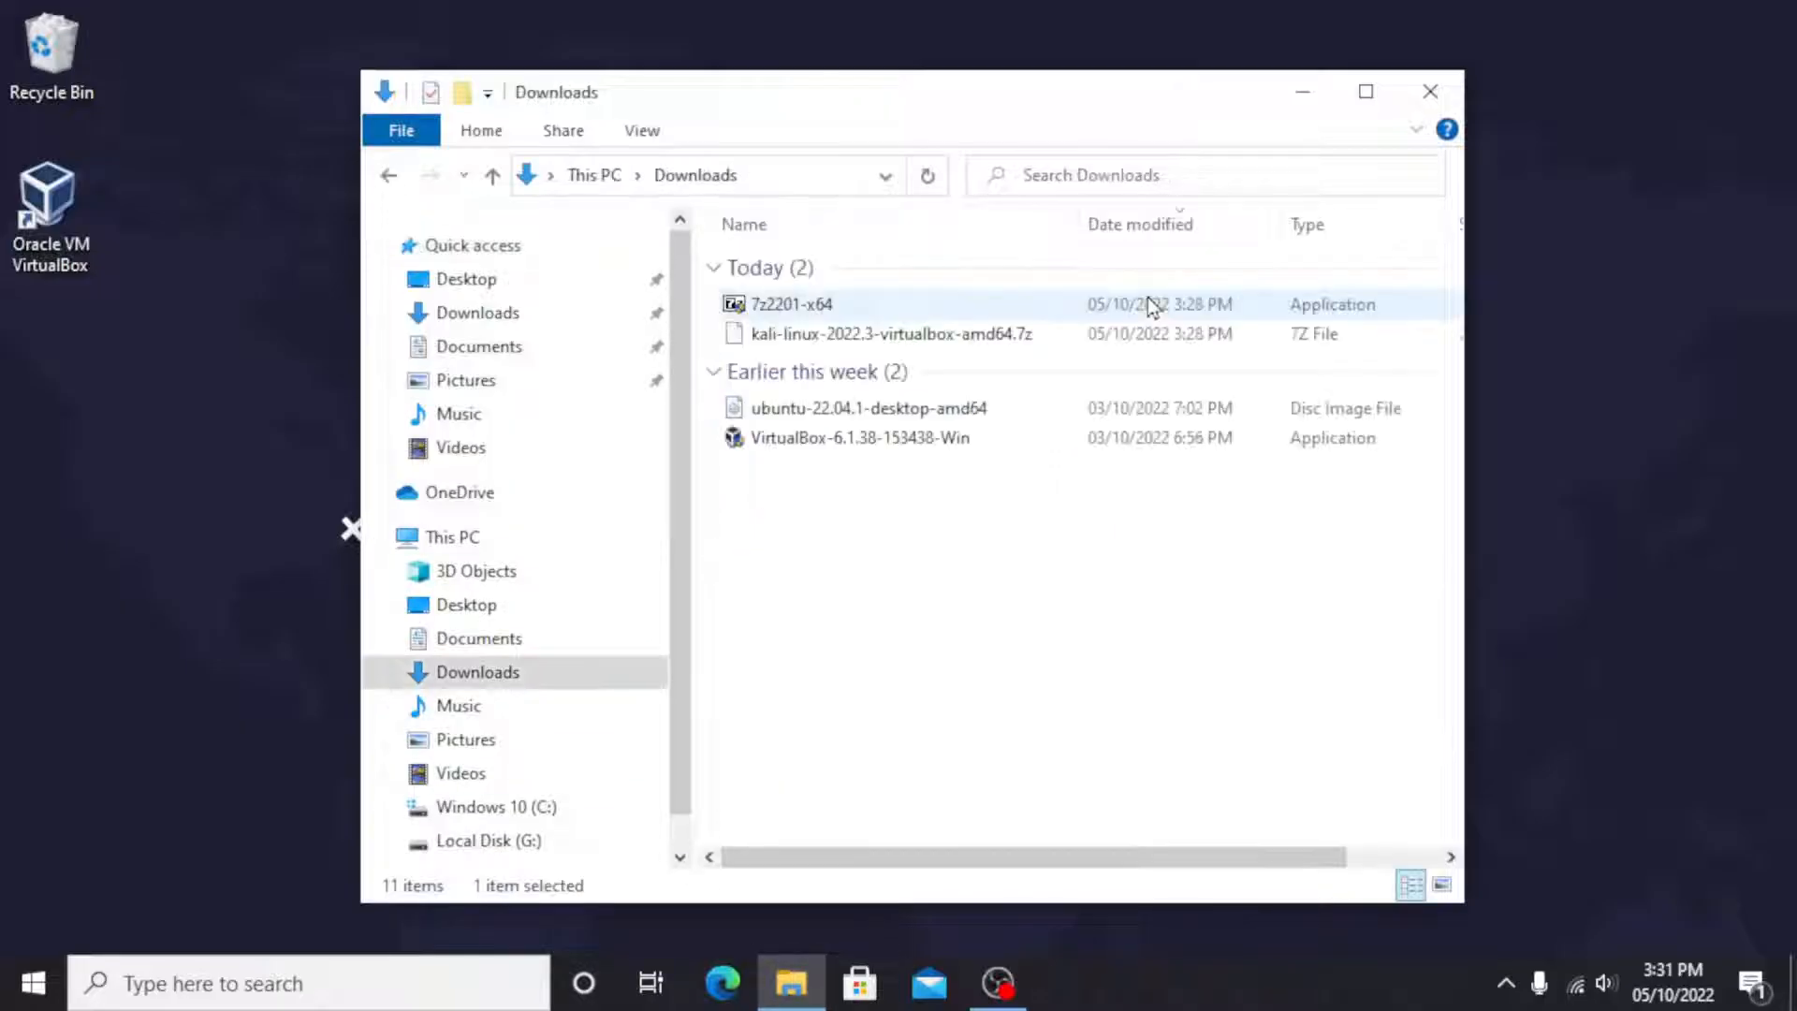
{"action": "left_click", "coordinate": [946, 343]}
{"action": "right_click", "coordinate": [946, 344]}
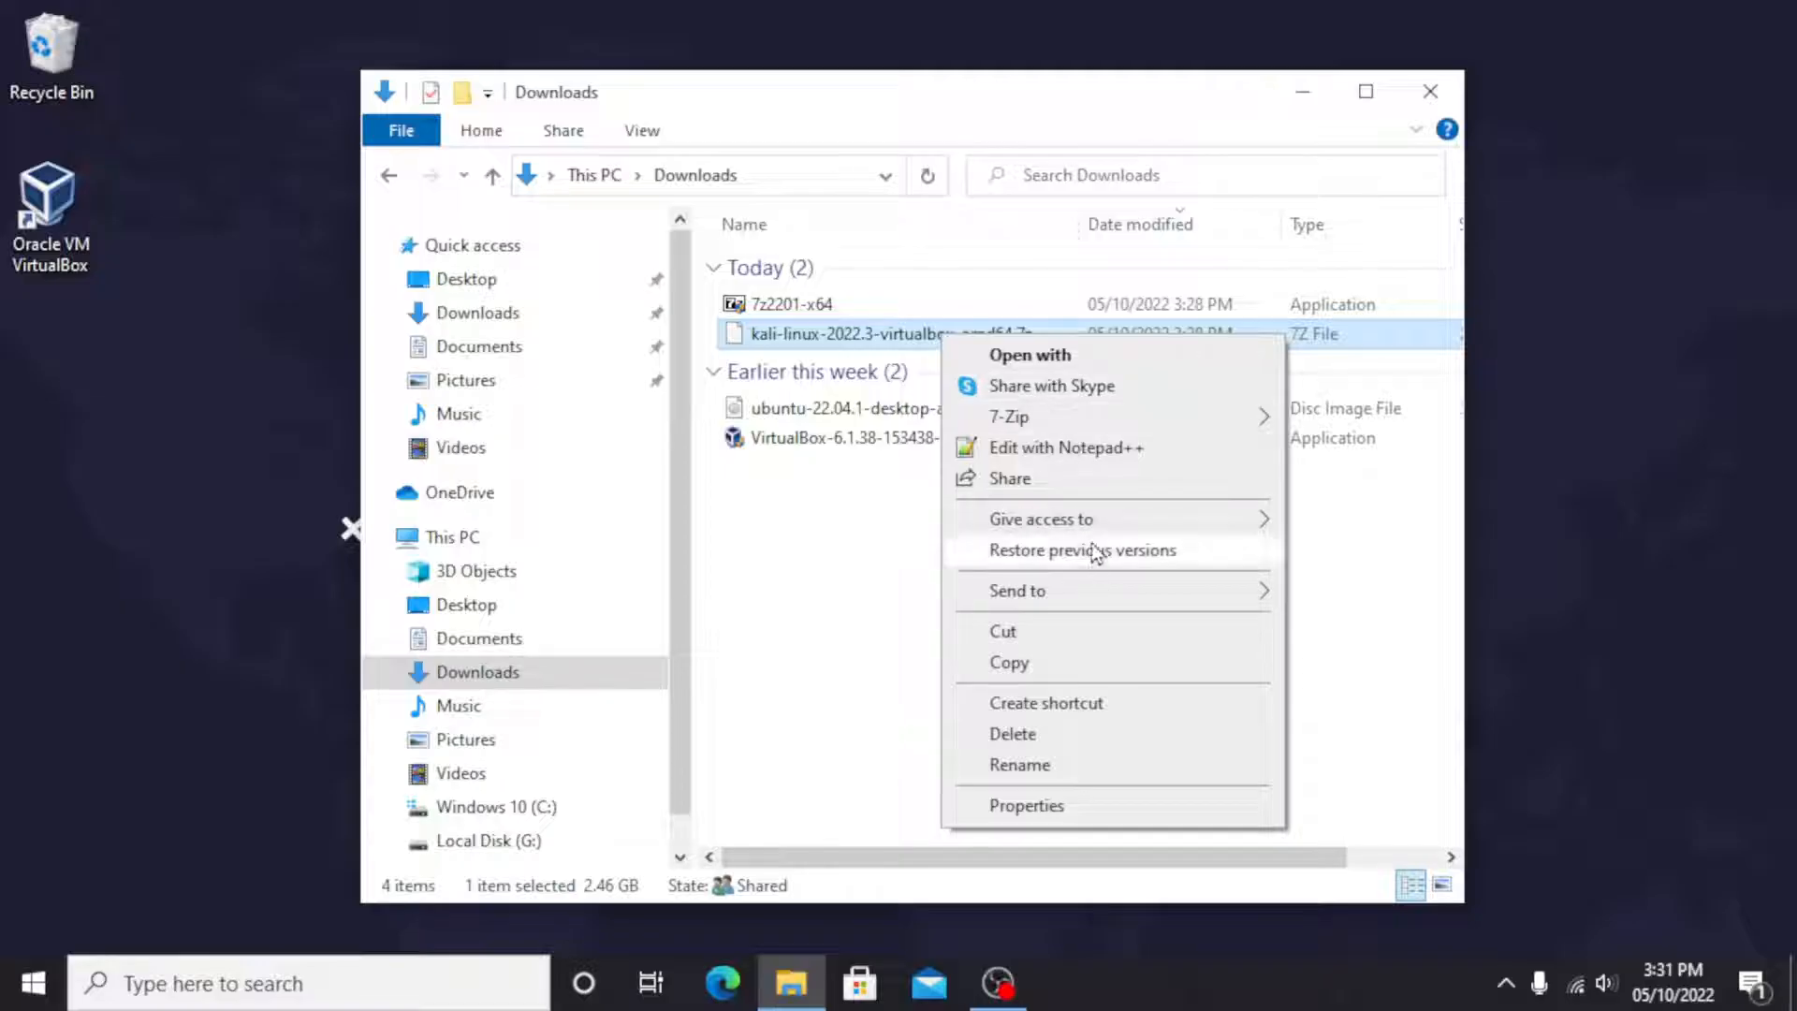
{"action": "mouse_move", "coordinate": [1127, 420]}
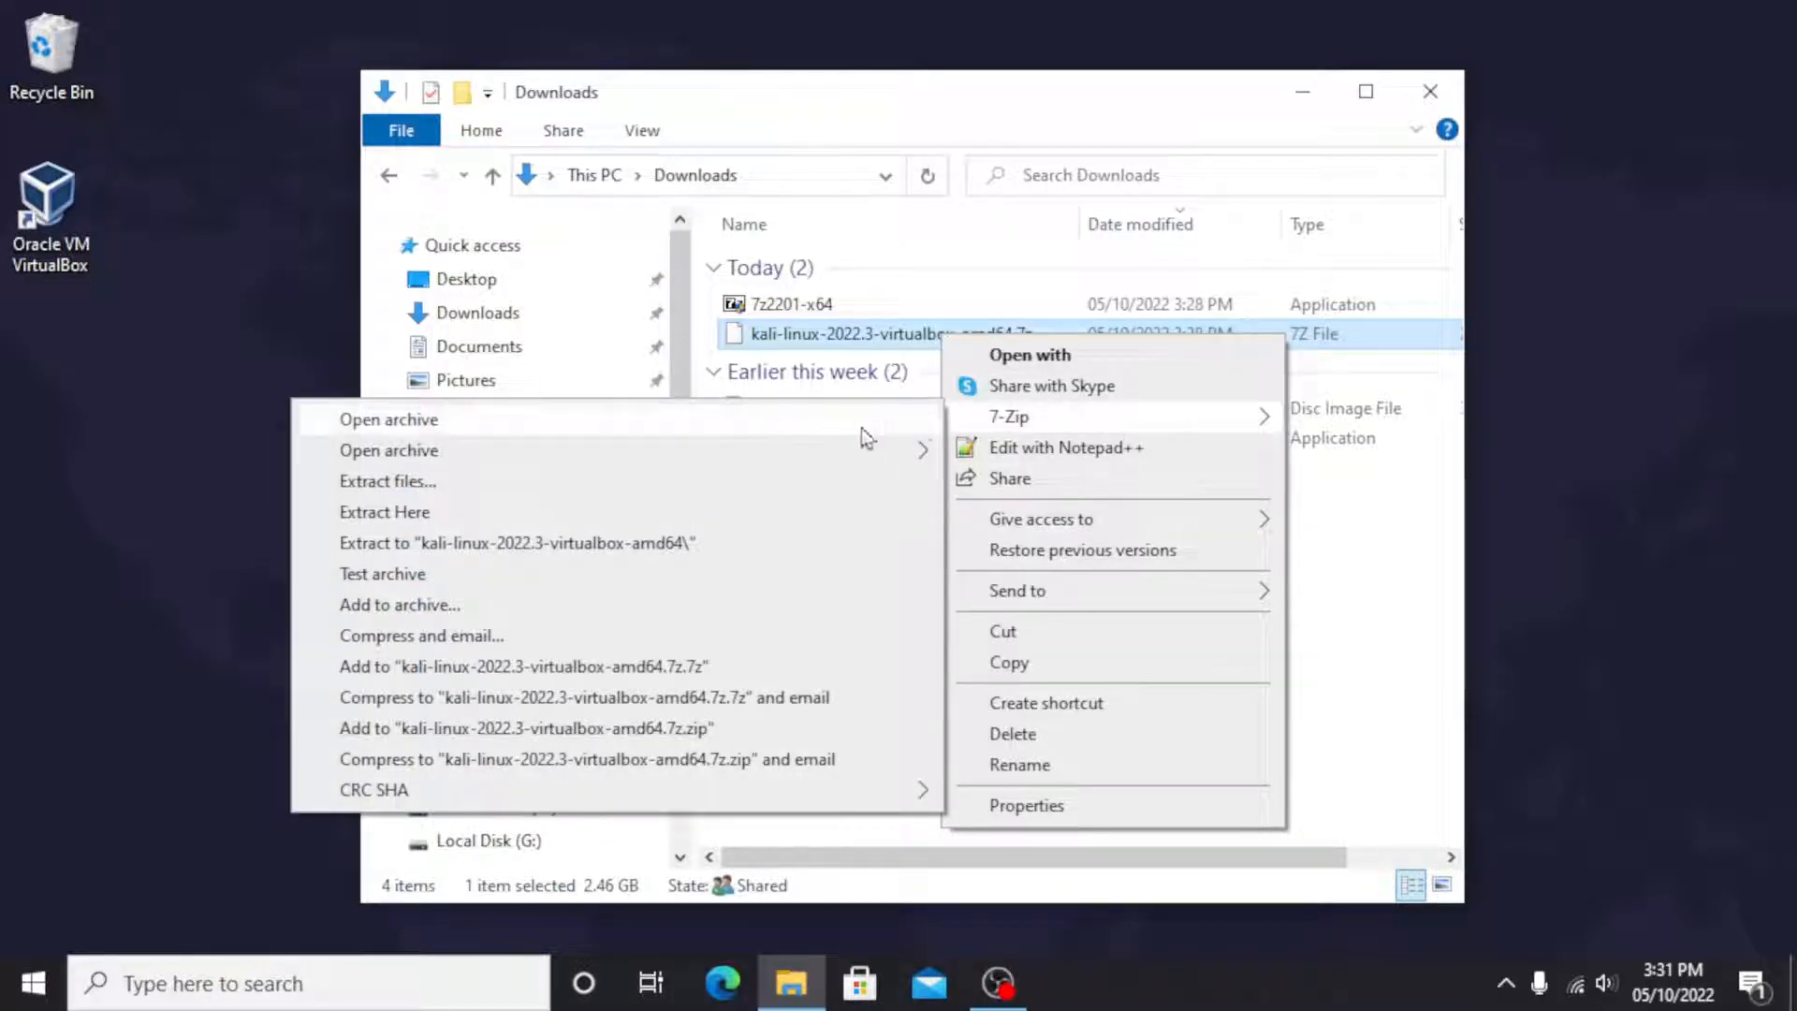
{"action": "left_click", "coordinate": [643, 523]}
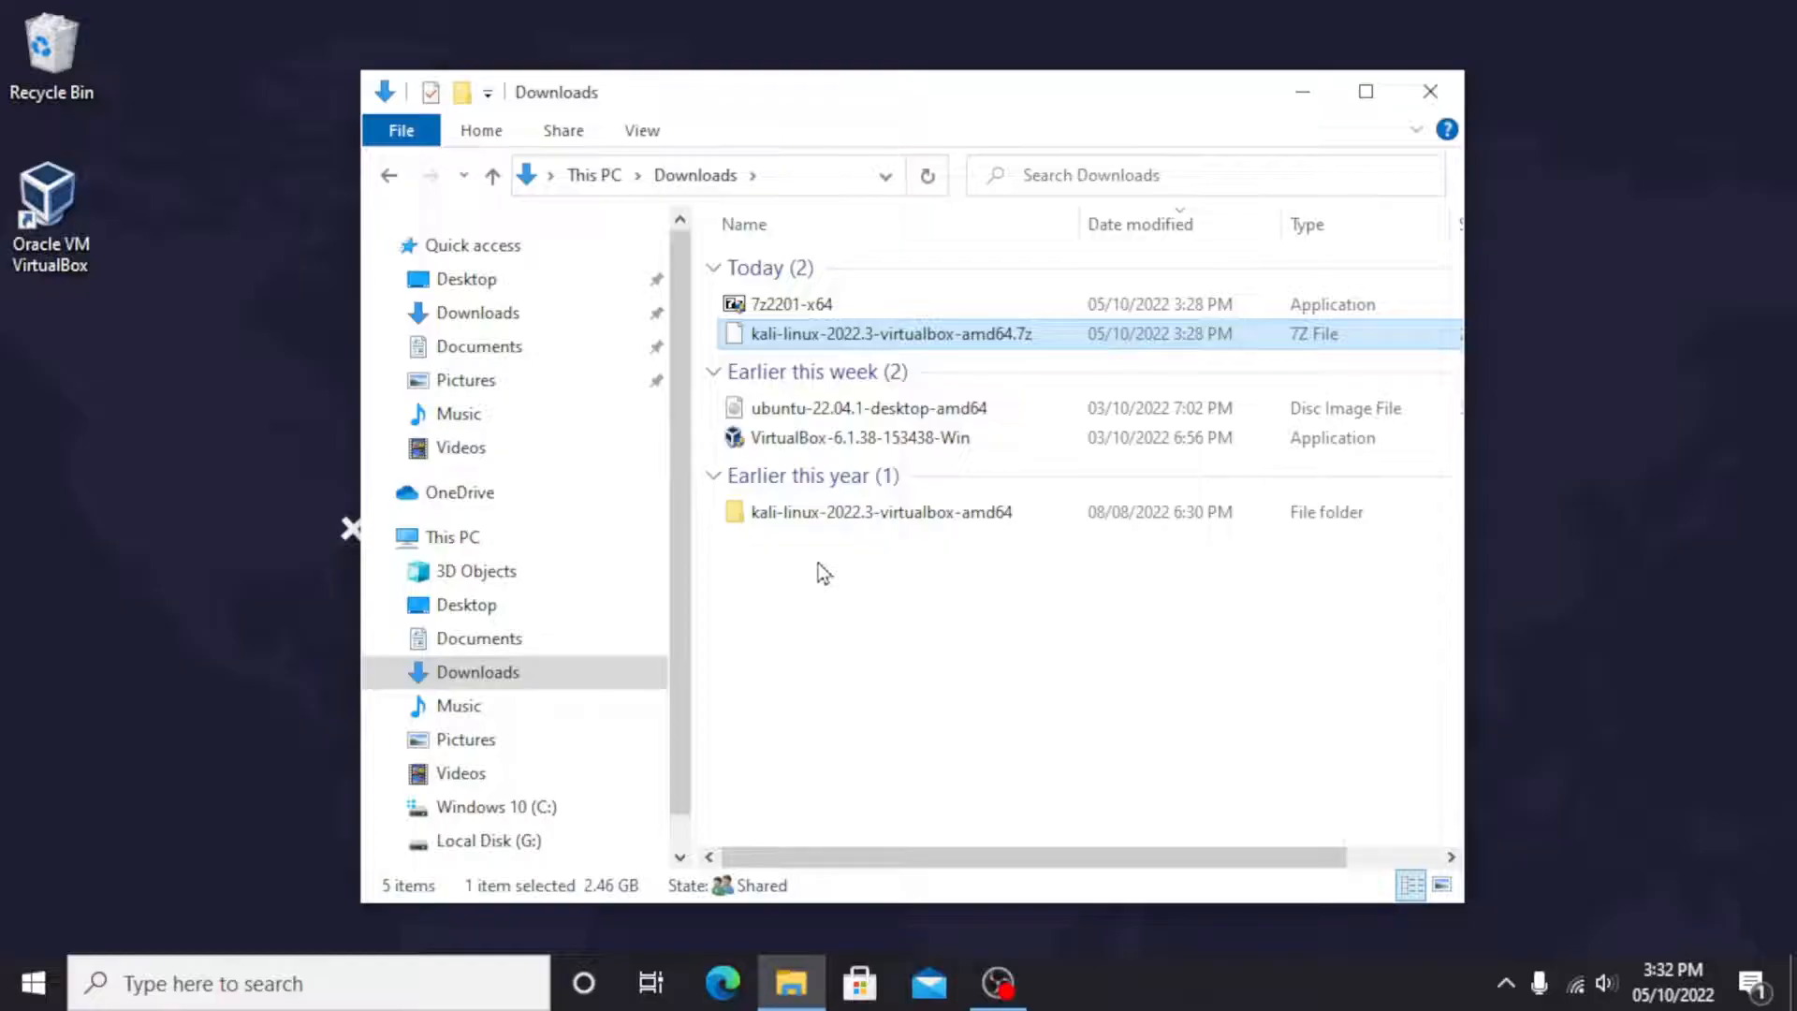
- Add the Kali machine to VirtualBox by opening the VirtualBox machine definition file in the extracted kali-linux-2022.3-virtualbox-amd64 folder
{"action": "double_click", "coordinate": [900, 513]}
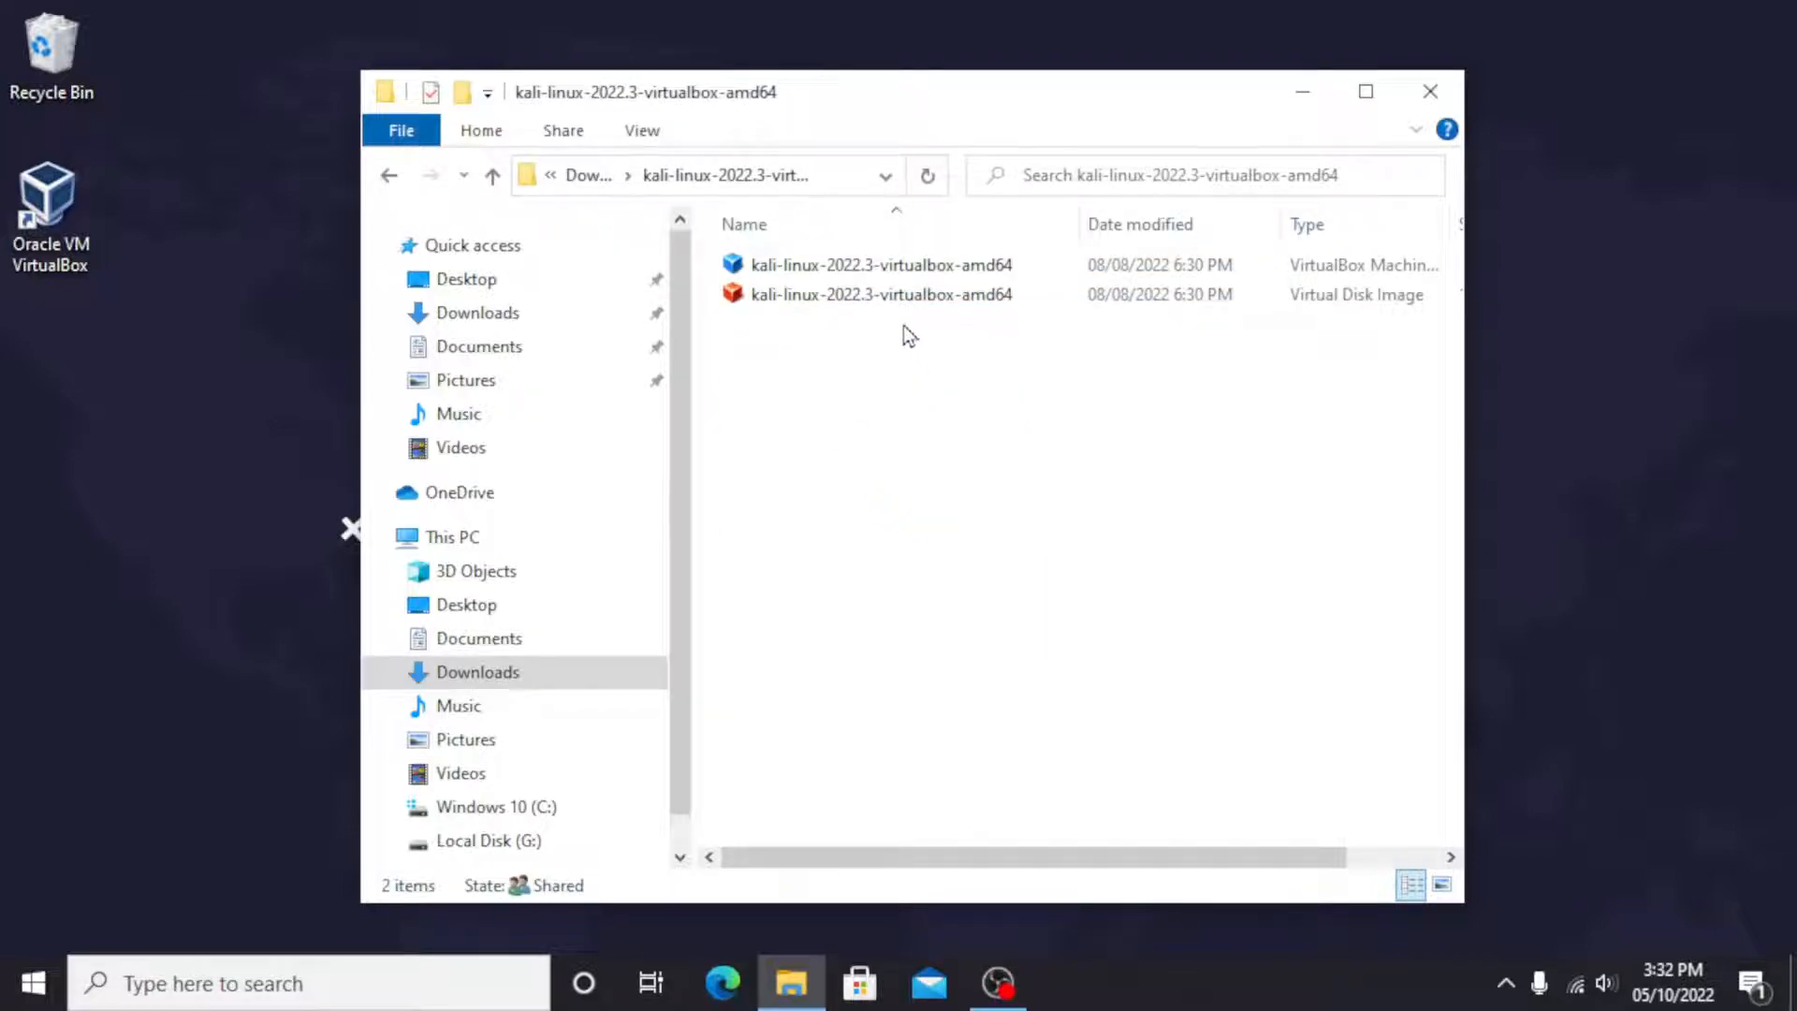
{"action": "left_click", "coordinate": [911, 271]}
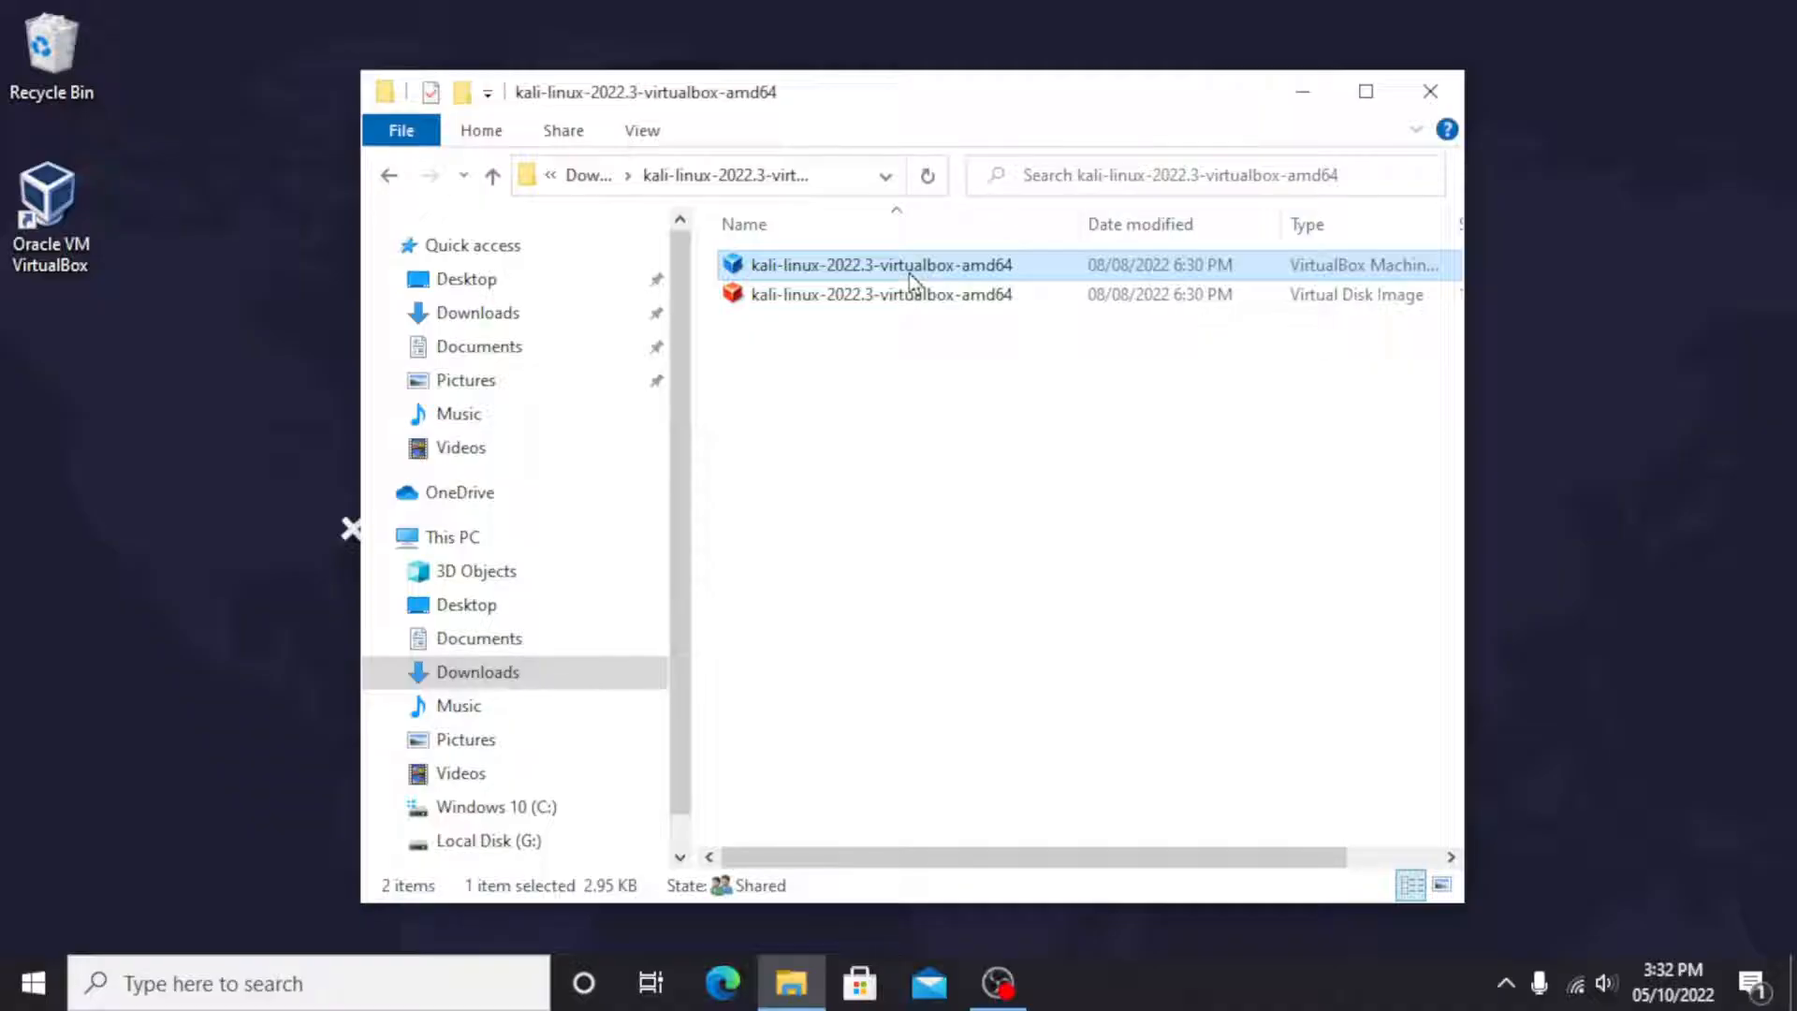
{"action": "double_click", "coordinate": [908, 273]}
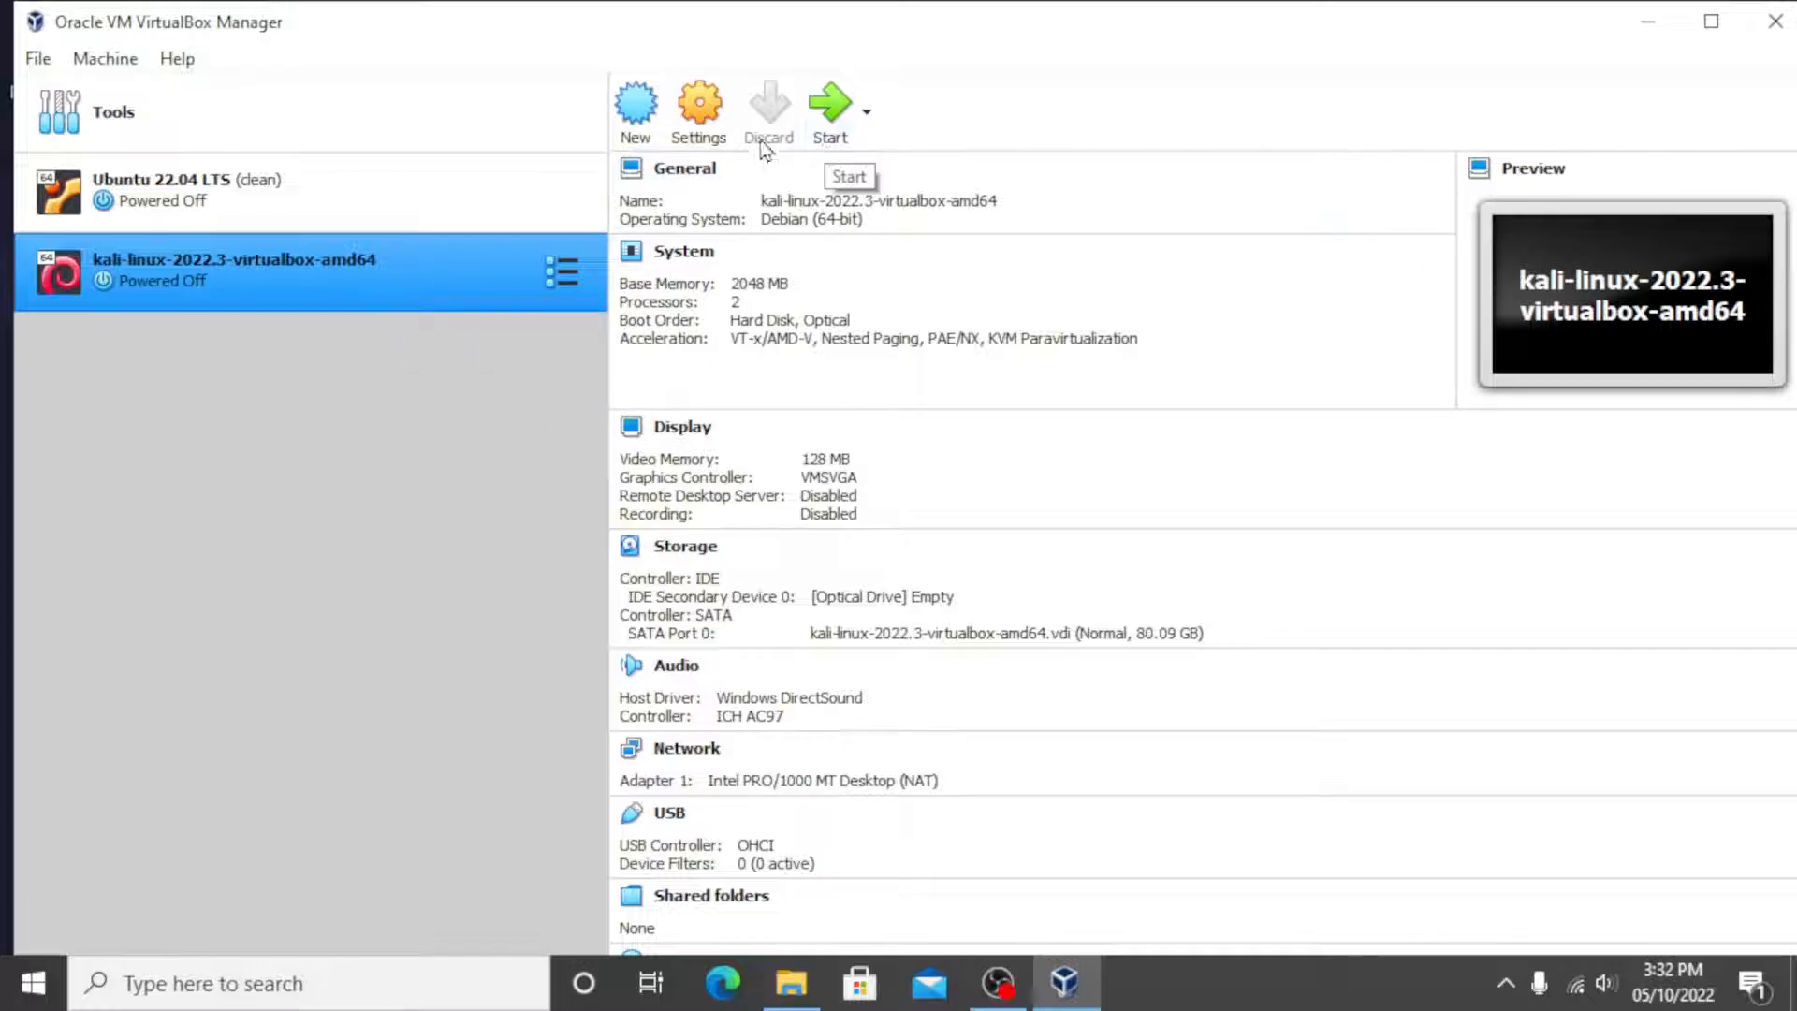
- Review the Kali virtual machine's system, processor, acceleration, display and storage settings, and accept them as they are
{"action": "left_click", "coordinate": [698, 111]}
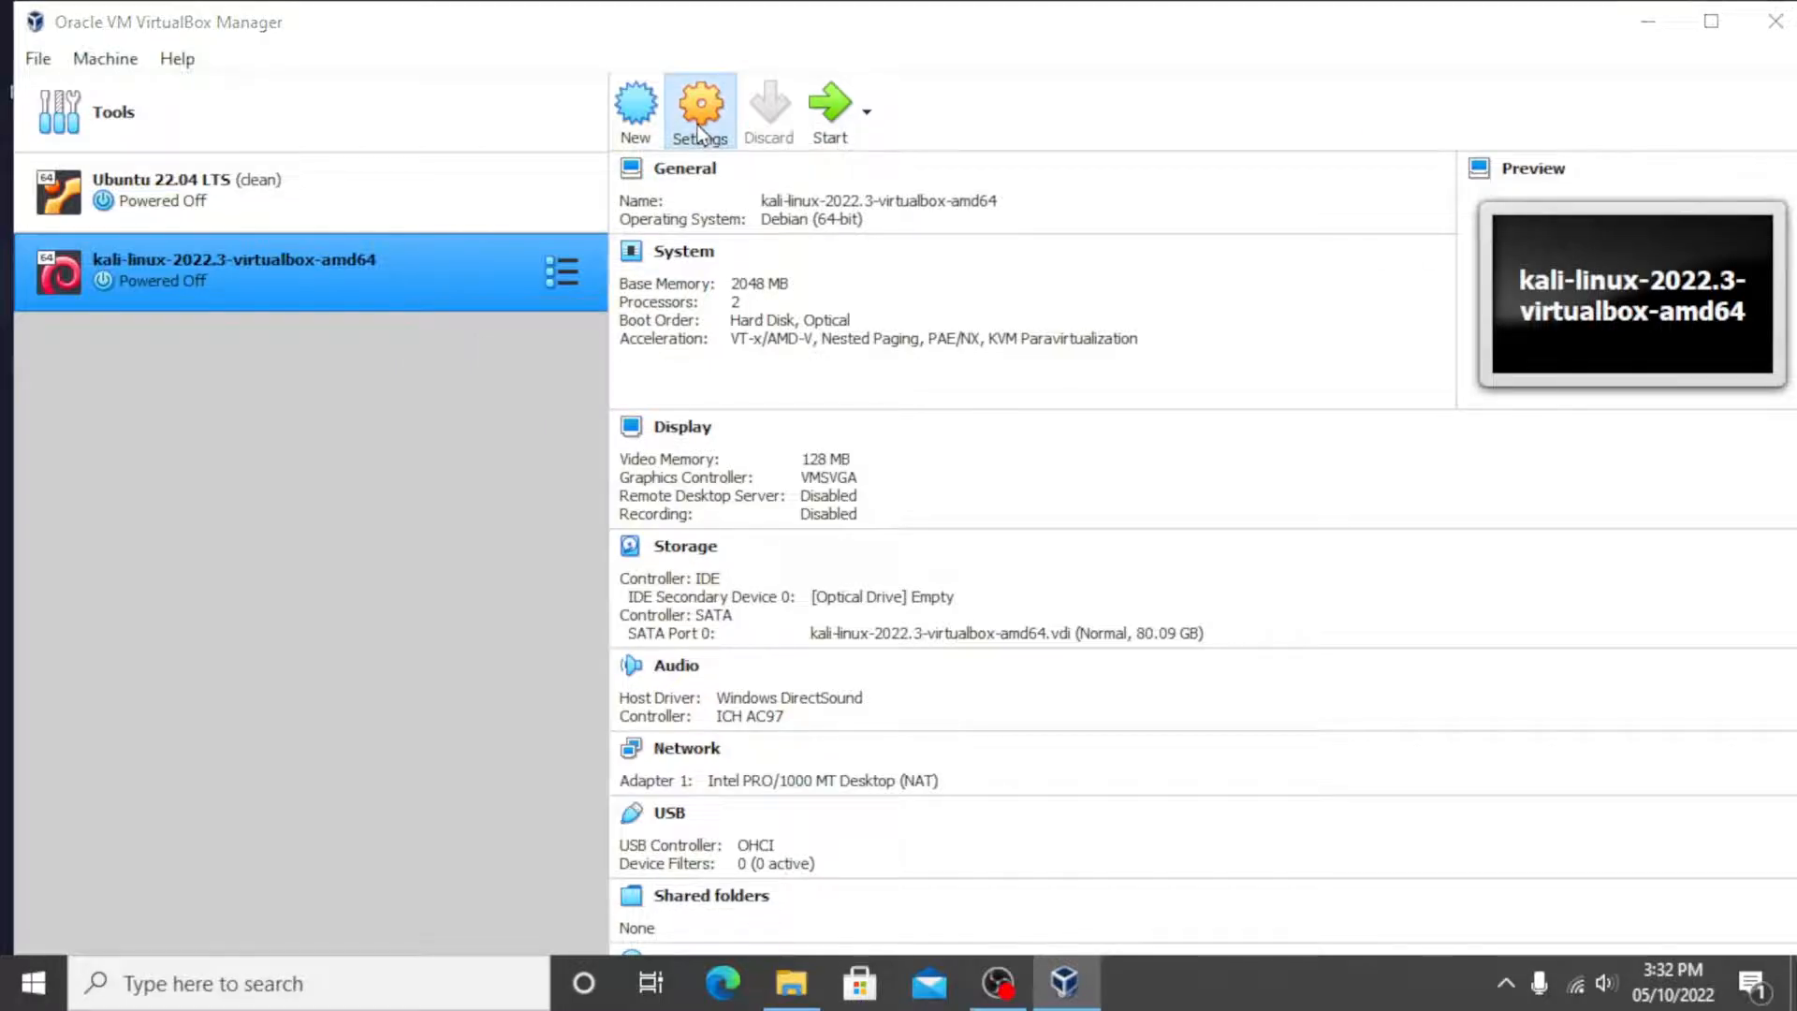
{"action": "left_click", "coordinate": [586, 254]}
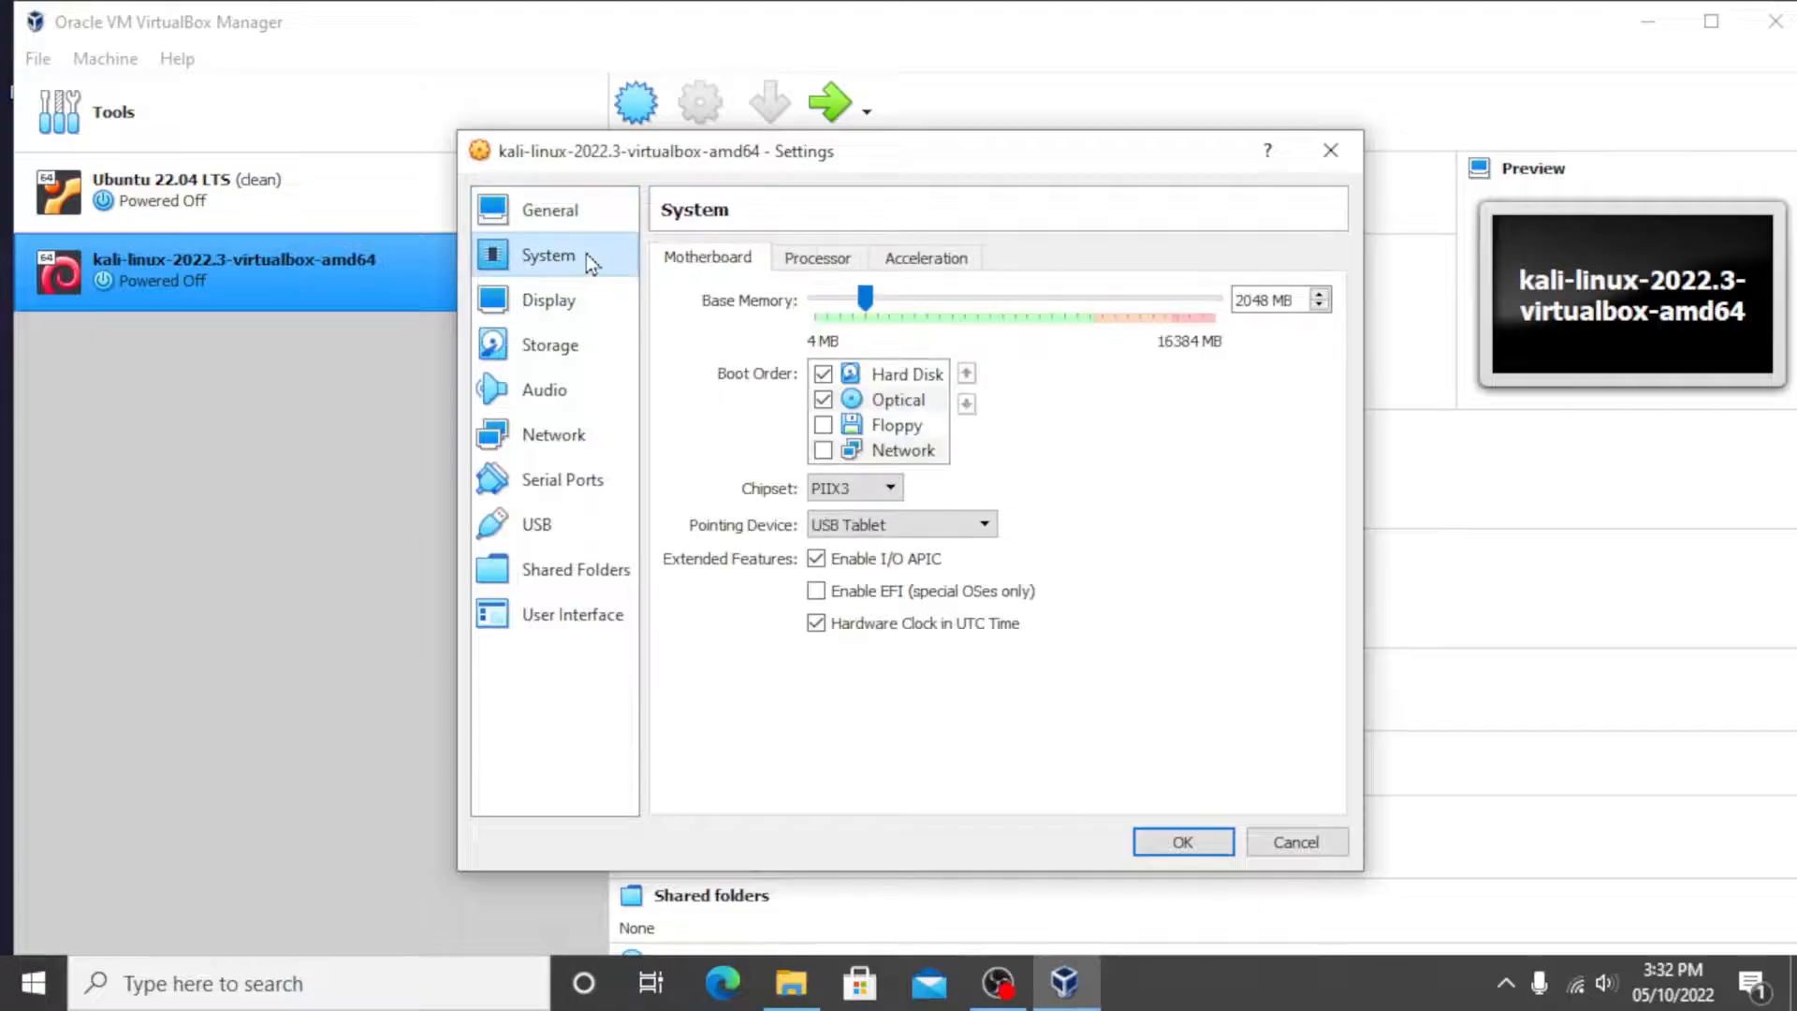
{"action": "left_click", "coordinate": [806, 266]}
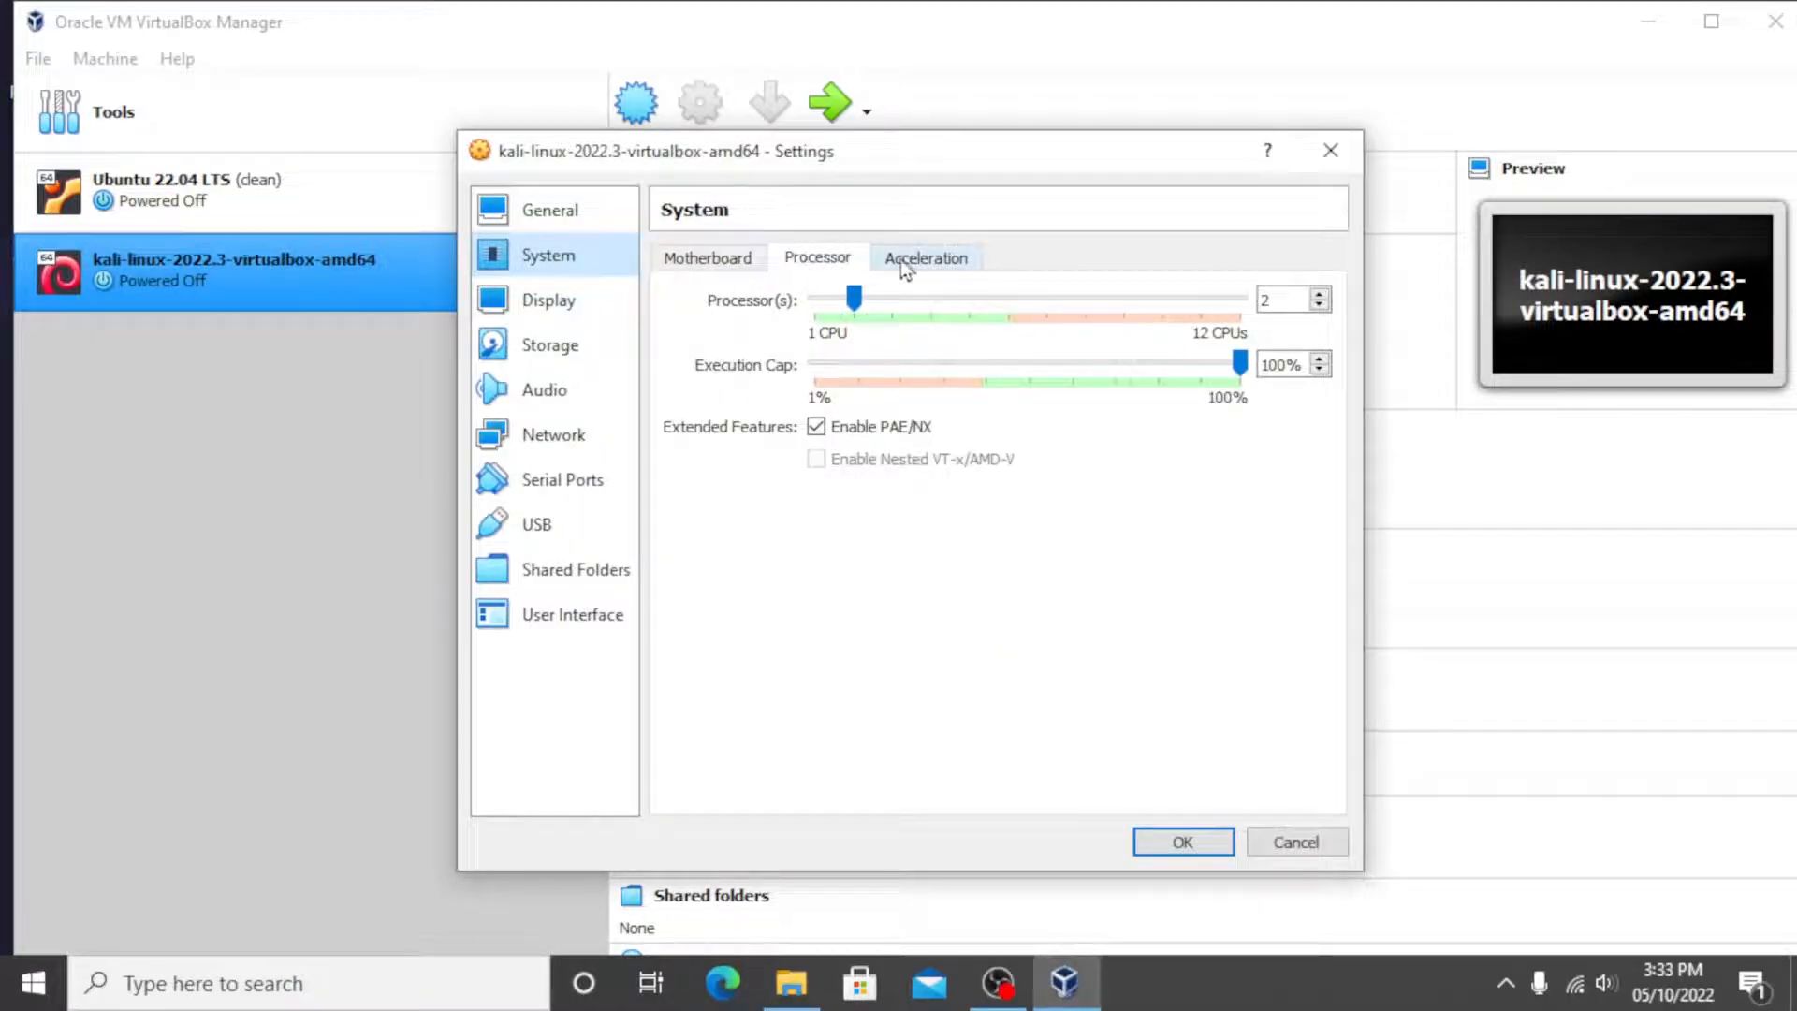
{"action": "left_click", "coordinate": [902, 260]}
{"action": "left_click", "coordinate": [571, 299]}
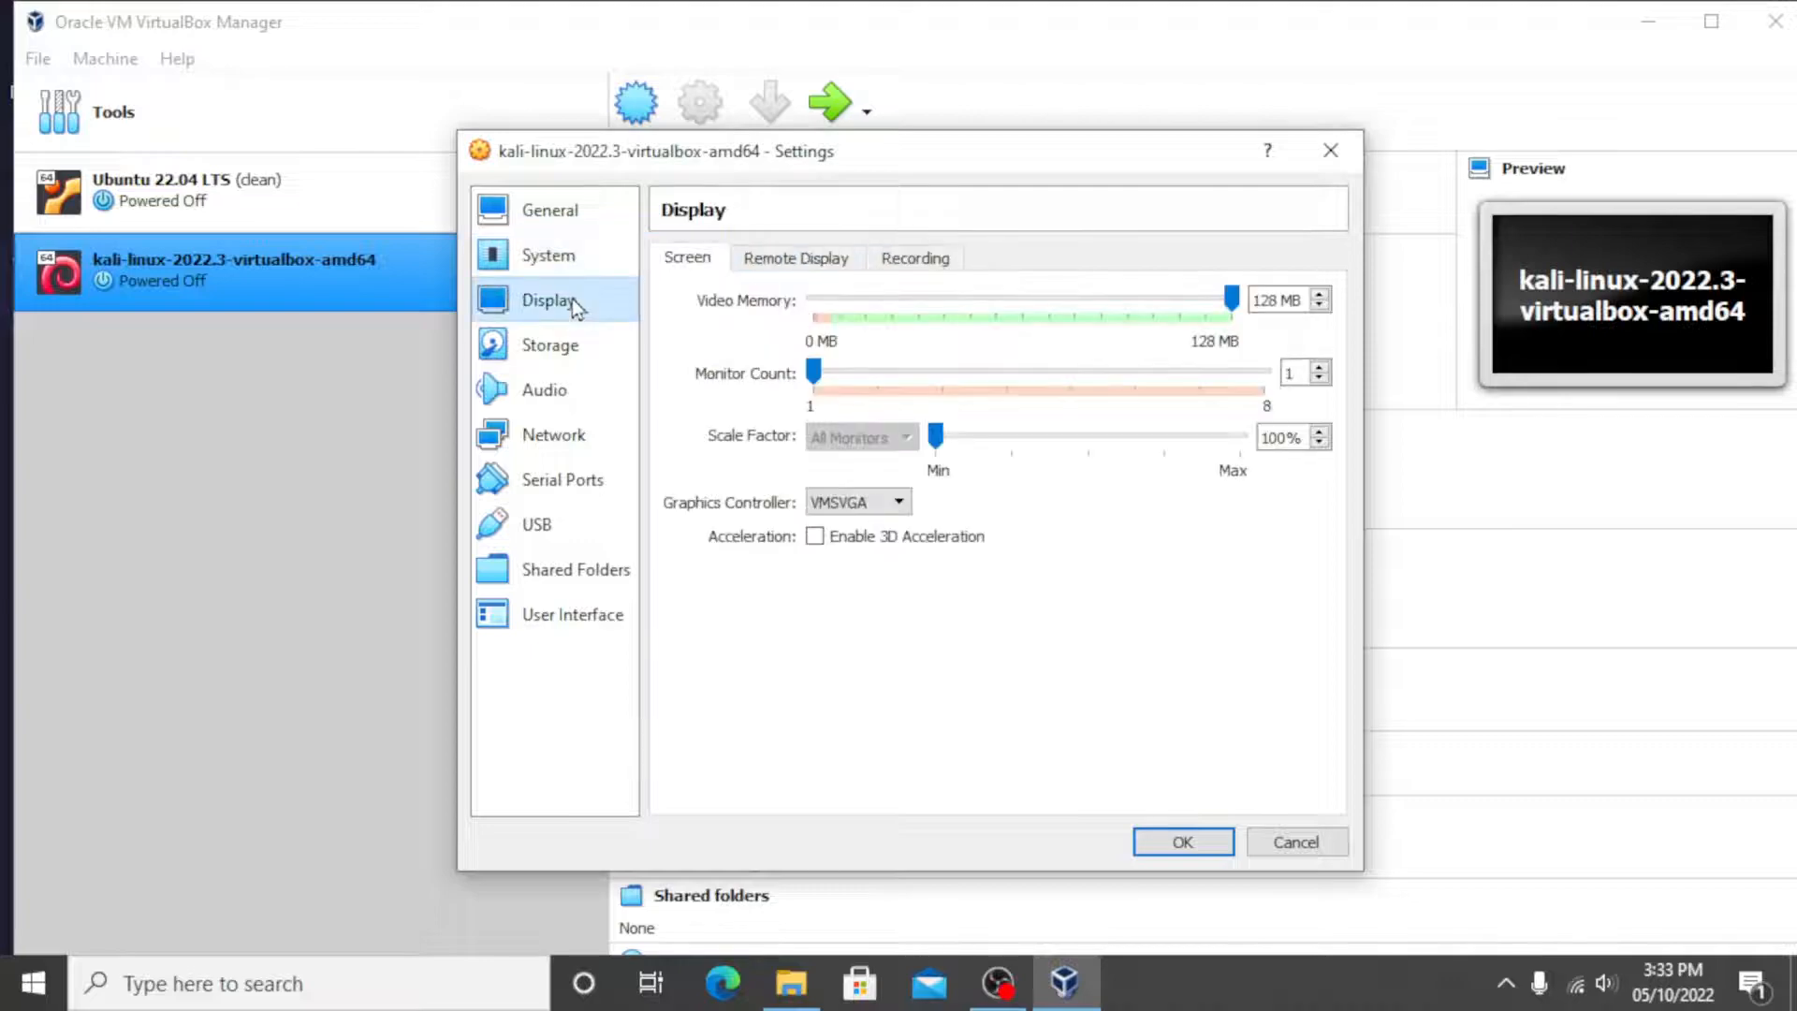
{"action": "left_click", "coordinate": [588, 347]}
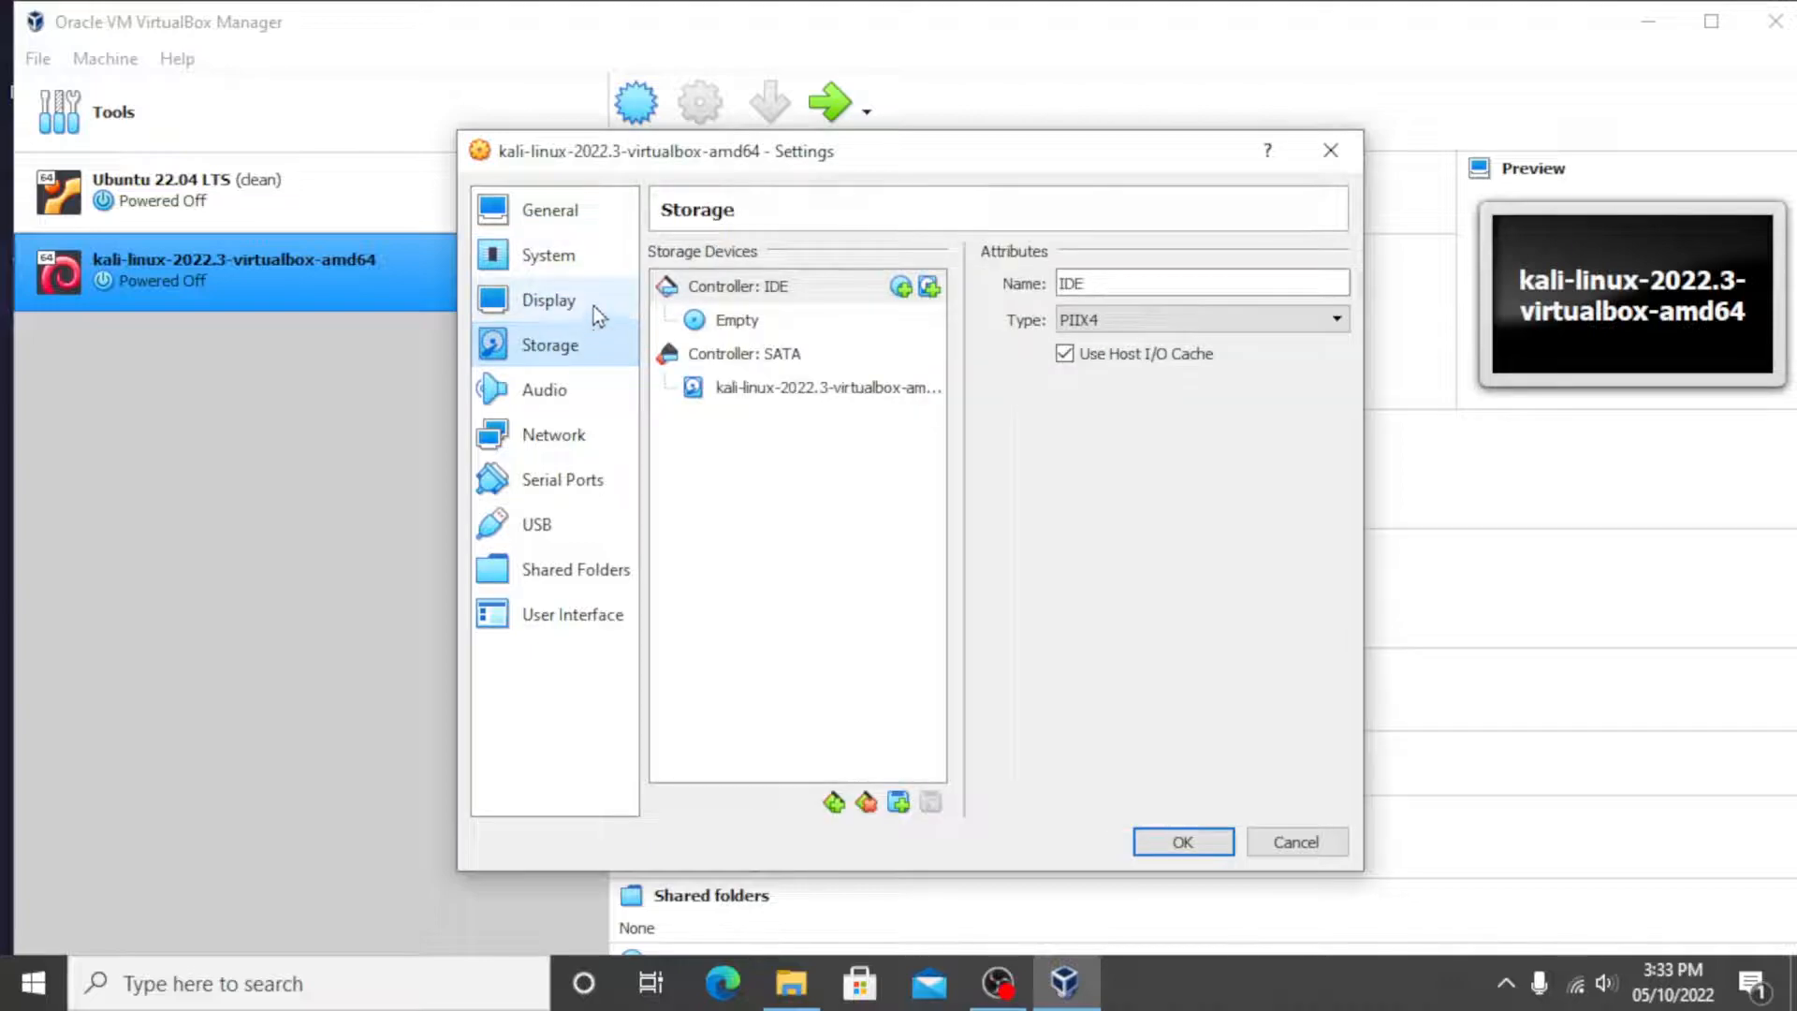
{"action": "left_click", "coordinate": [593, 305]}
{"action": "left_click", "coordinate": [1170, 842]}
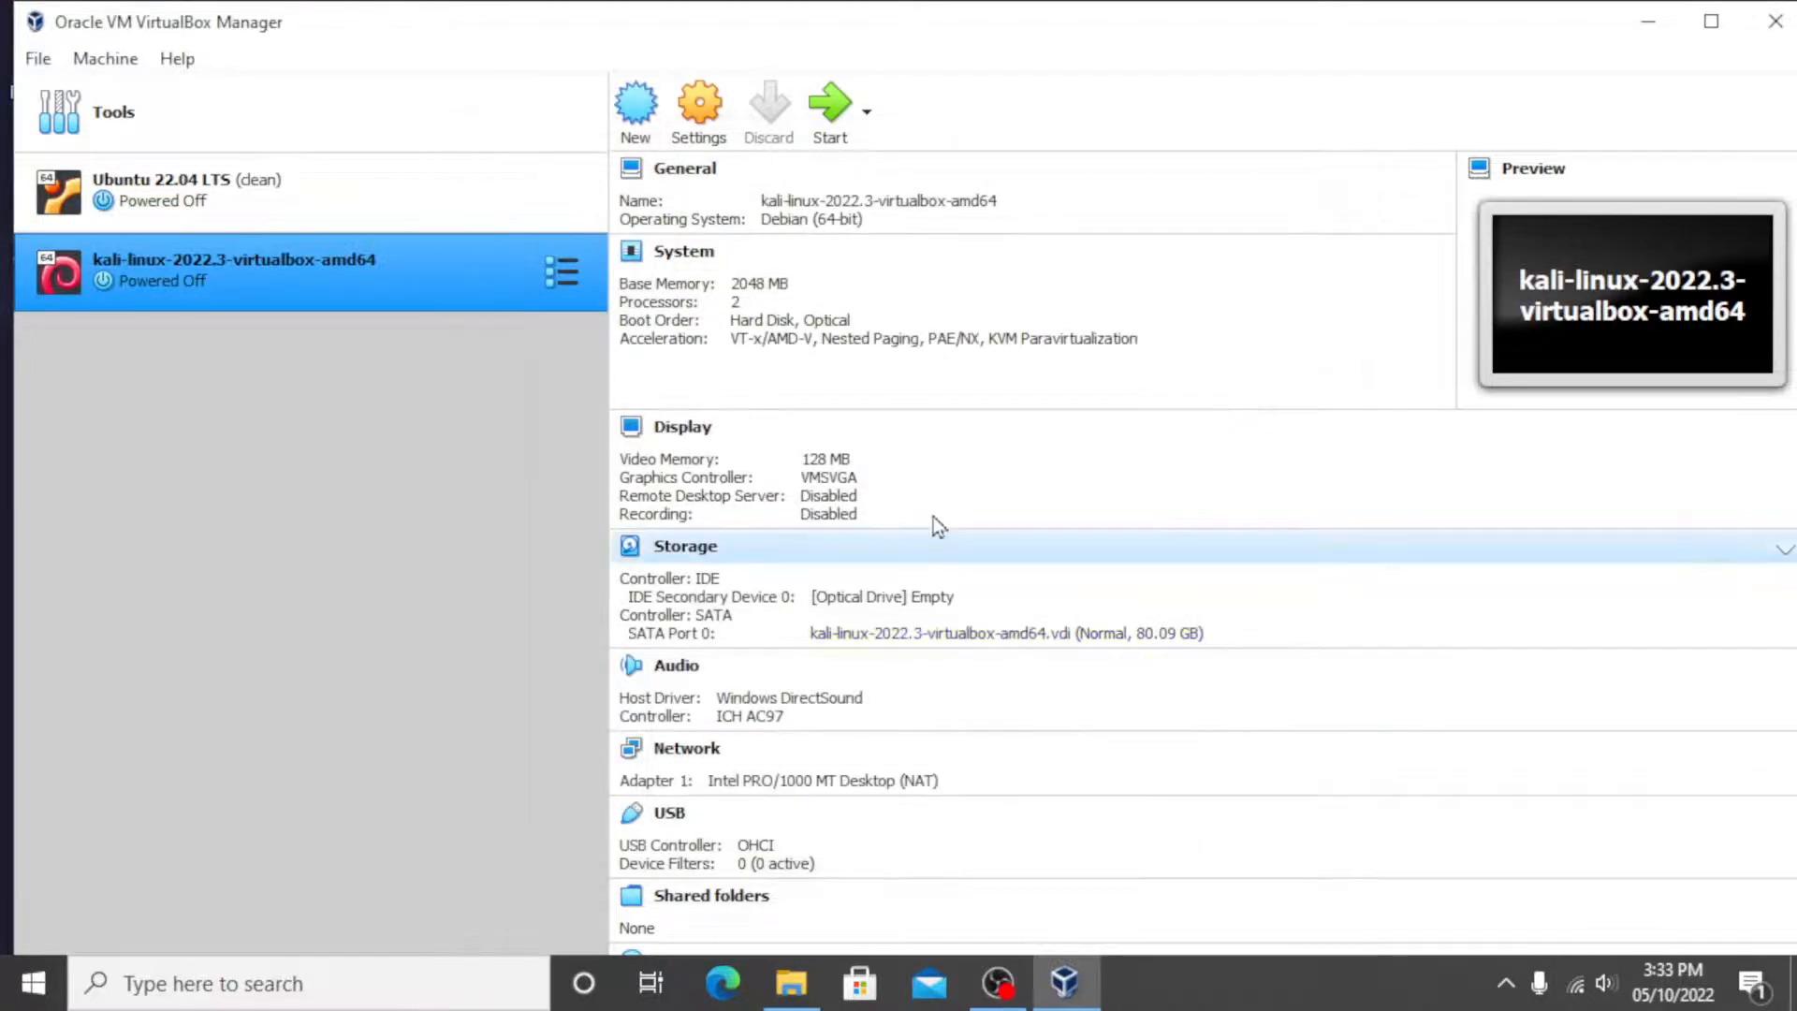
- Start the Kali virtual machine and log in with the username kali and the account password
{"action": "left_click", "coordinate": [822, 122]}
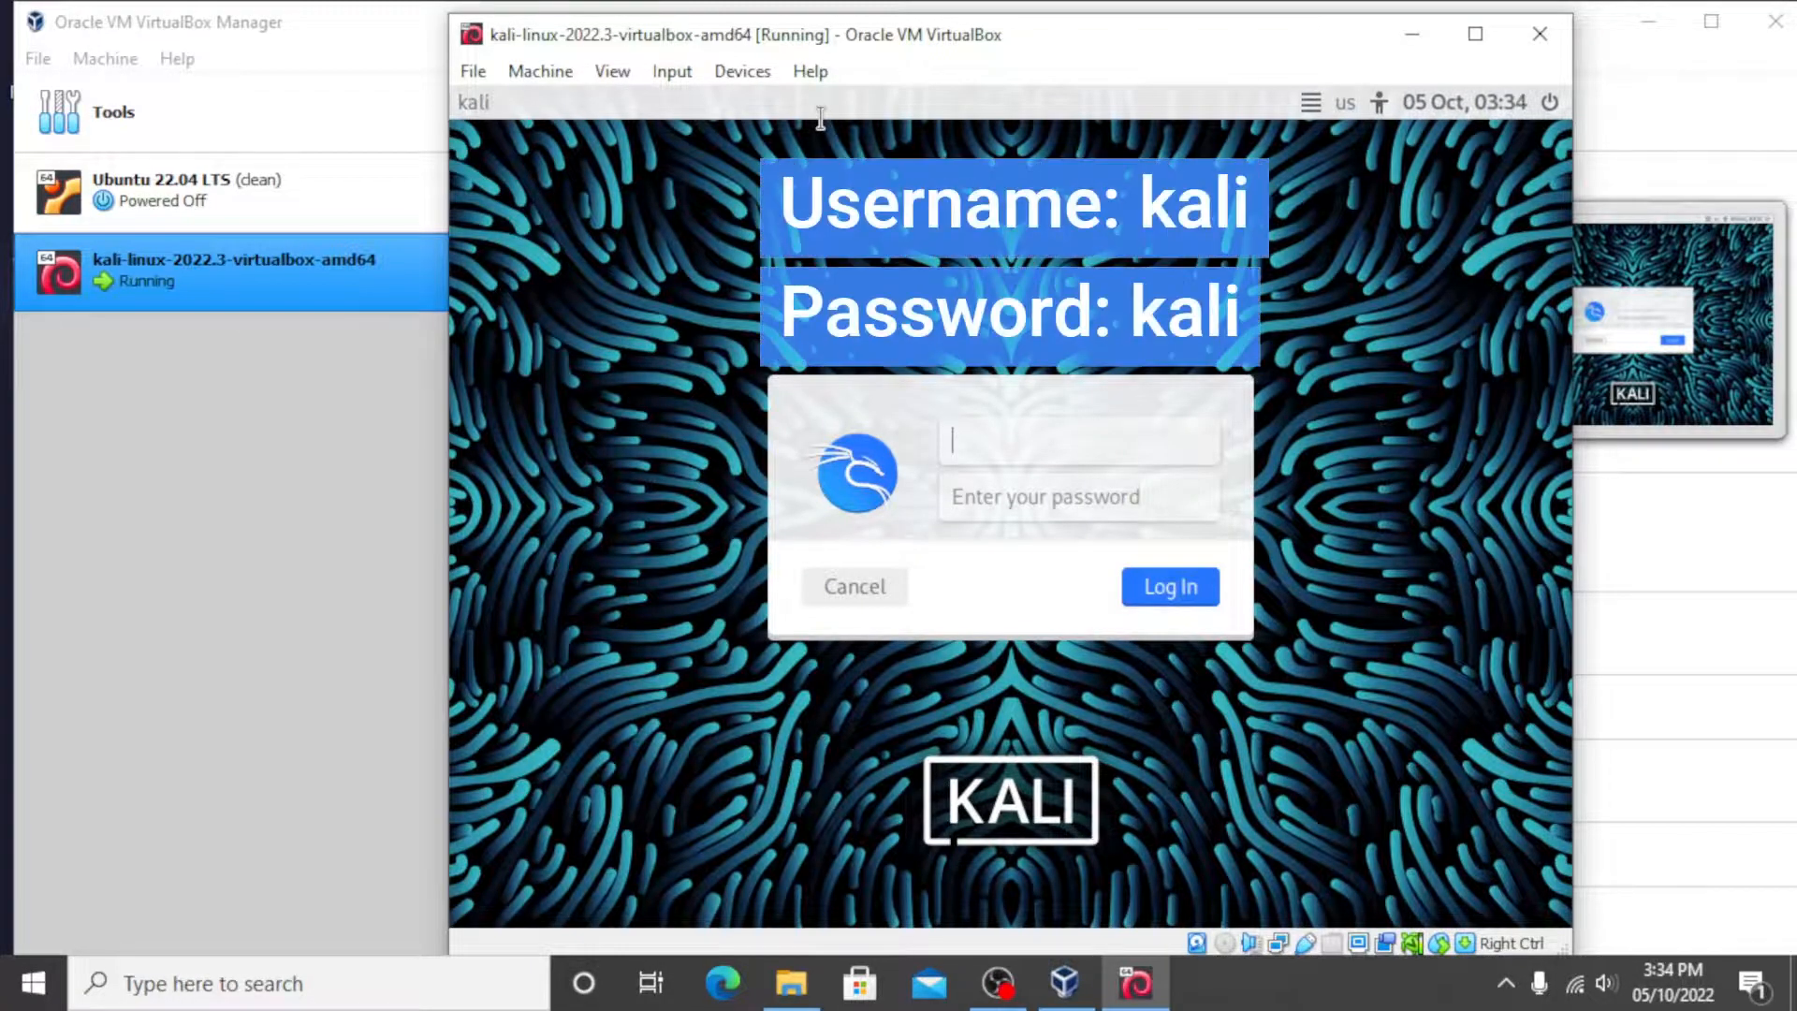
{"action": "key", "text": "Return"}
{"action": "type", "text": "kali"}
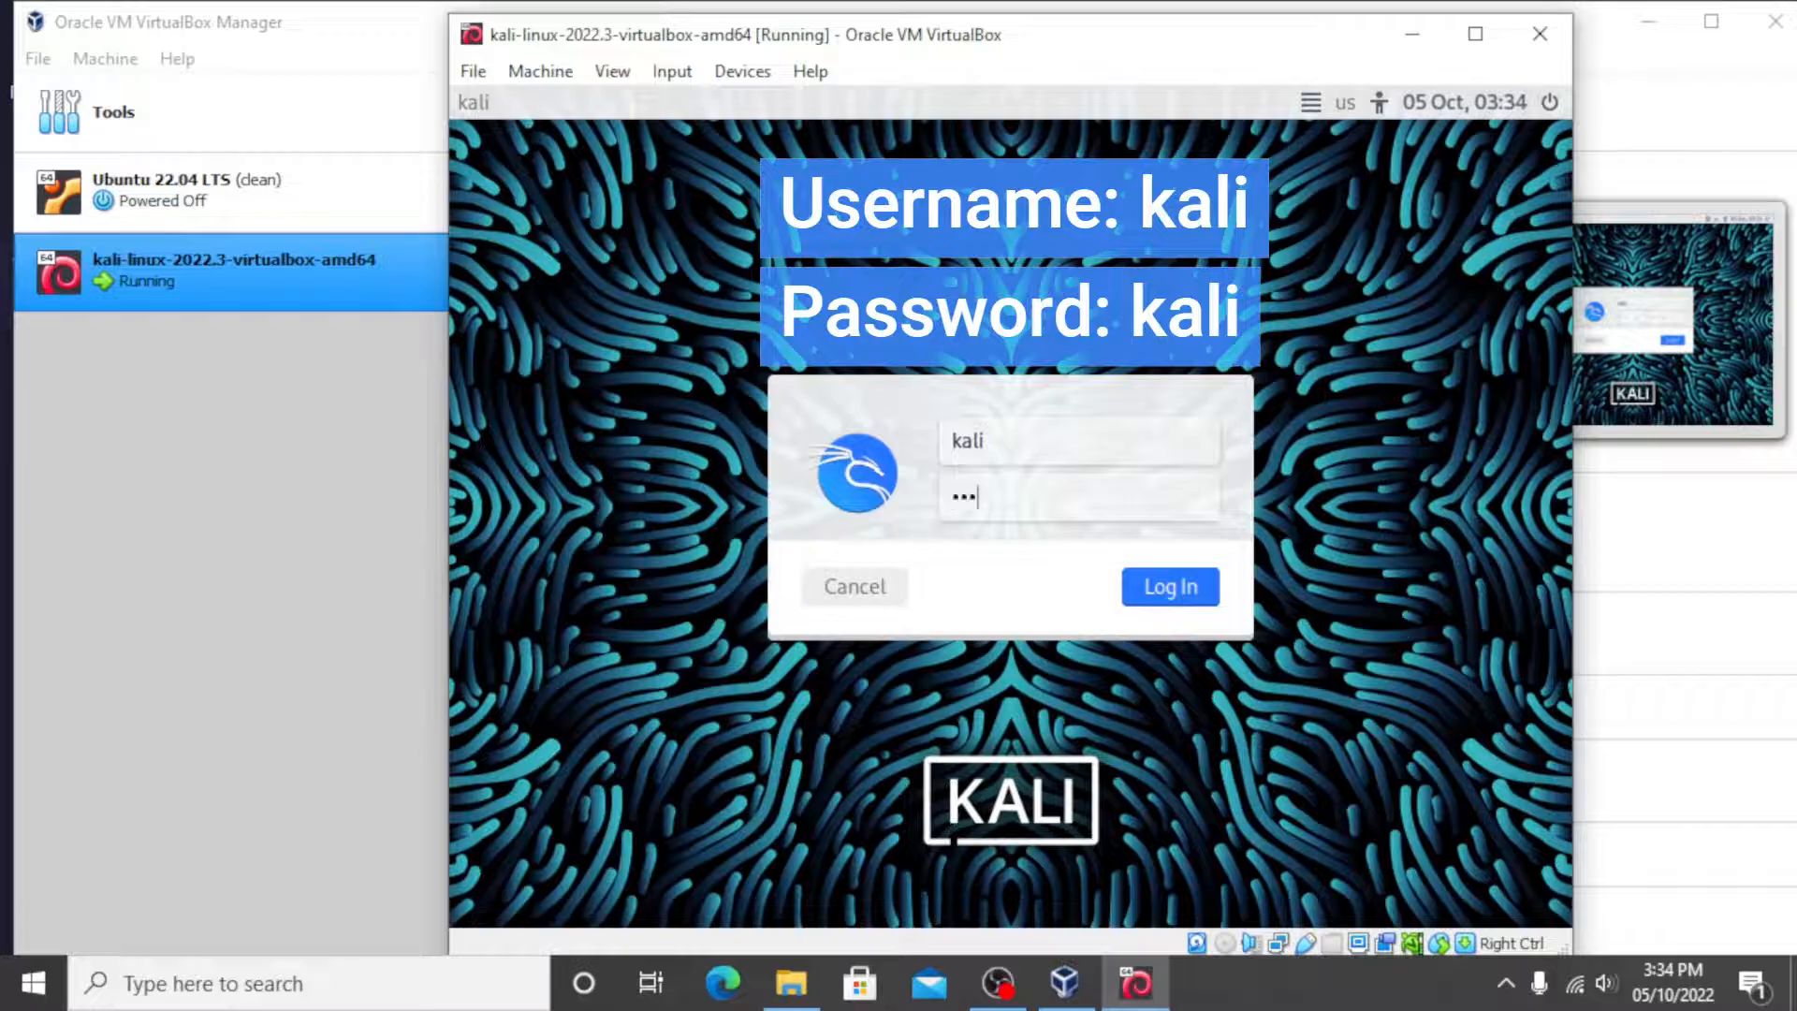
{"action": "key", "text": "Return"}
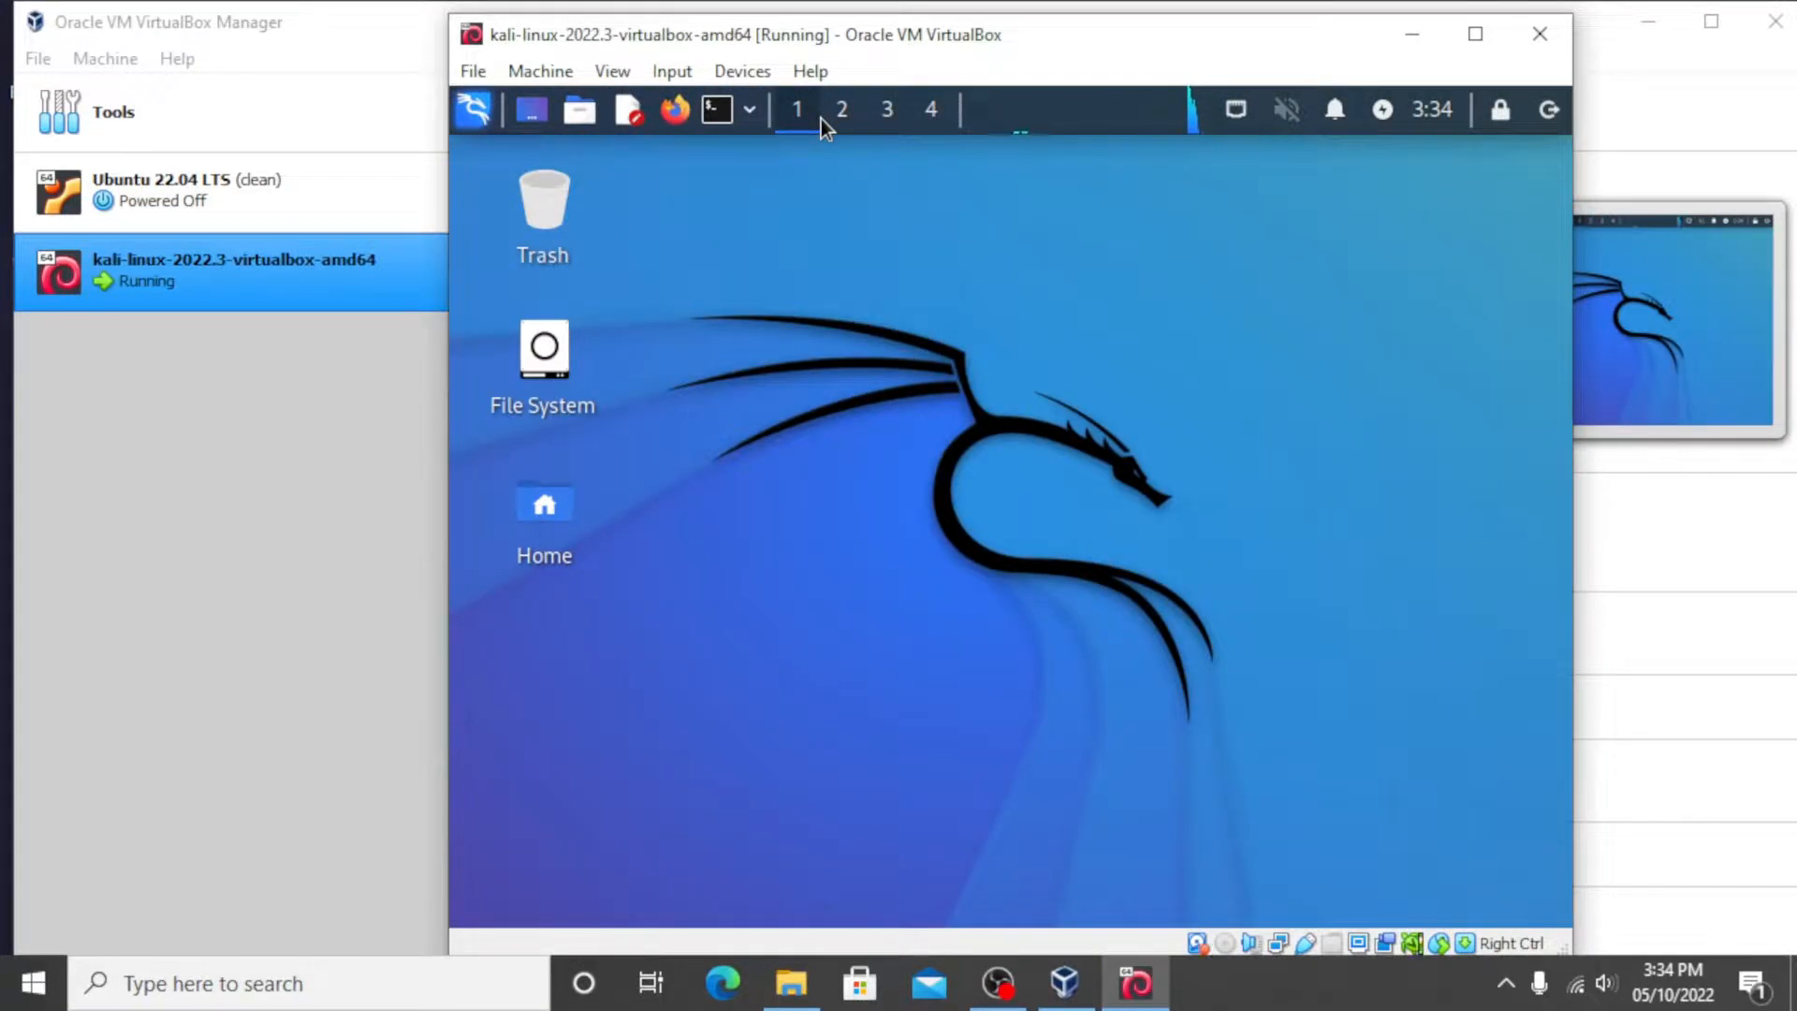
- Switch the running Kali virtual machine's window to Full-screen Mode
{"action": "left_click", "coordinate": [678, 80]}
{"action": "mouse_move", "coordinate": [630, 72]}
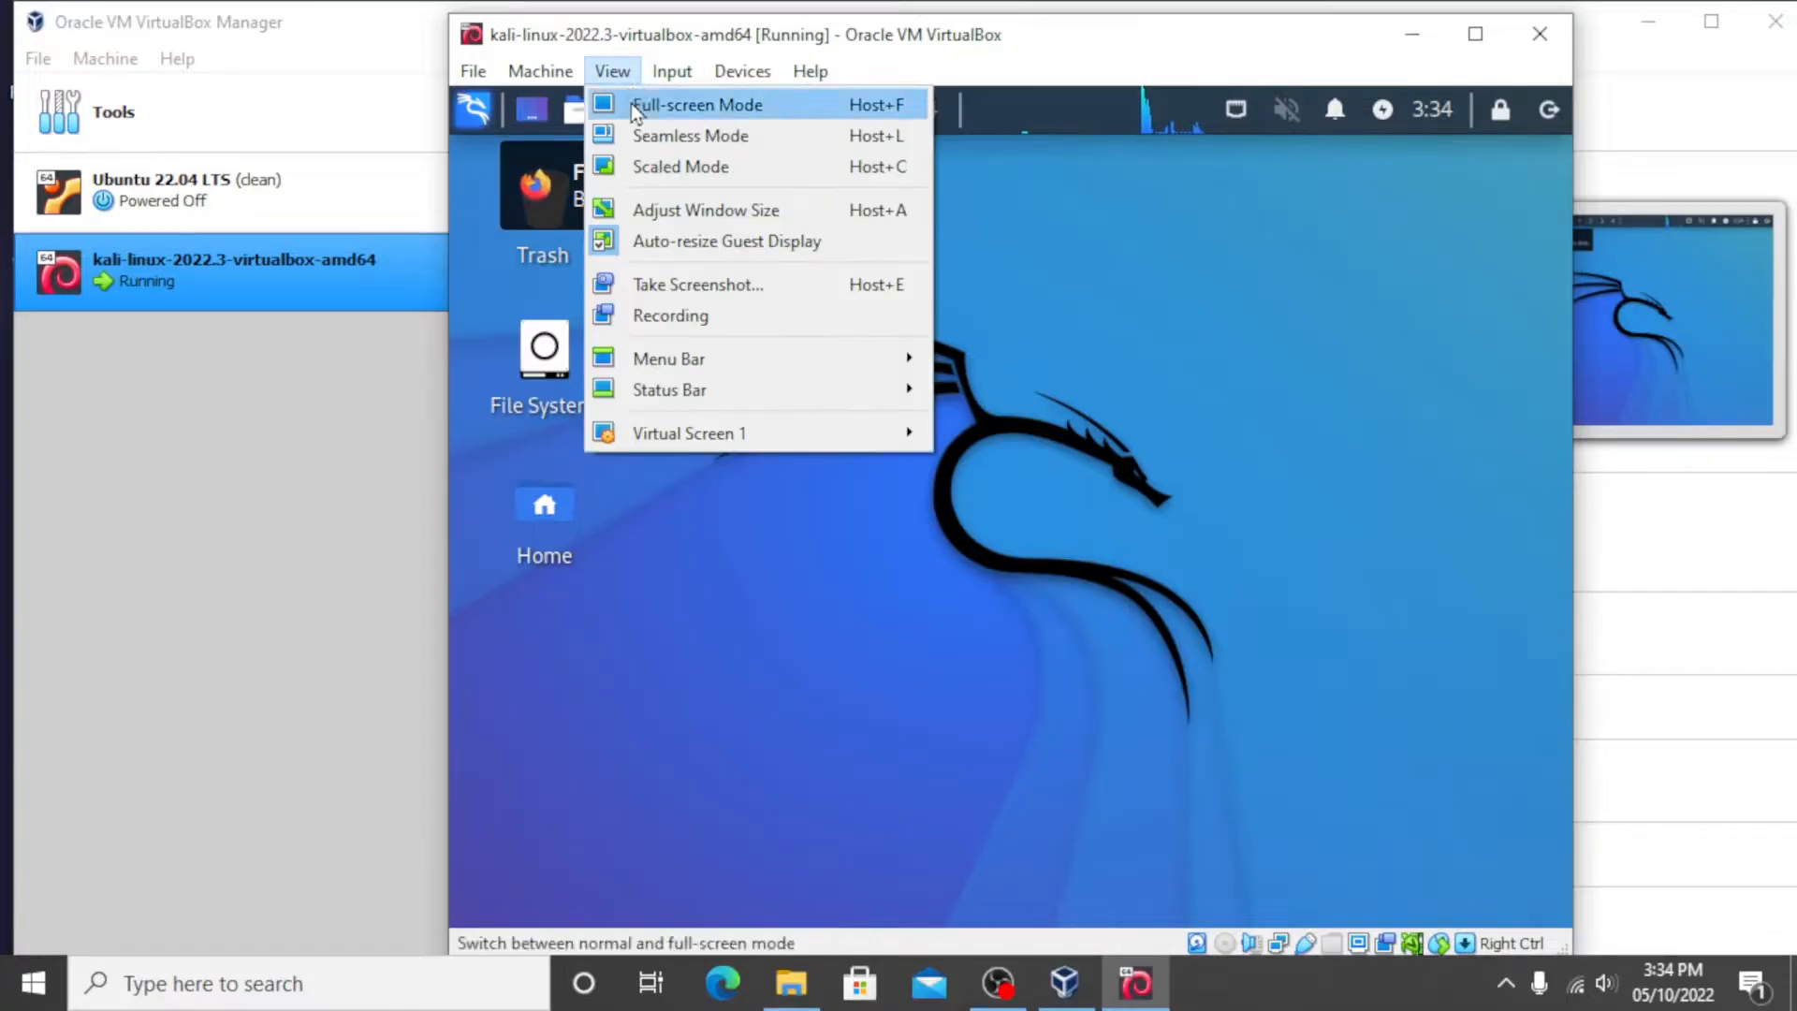
{"action": "left_click", "coordinate": [631, 104]}
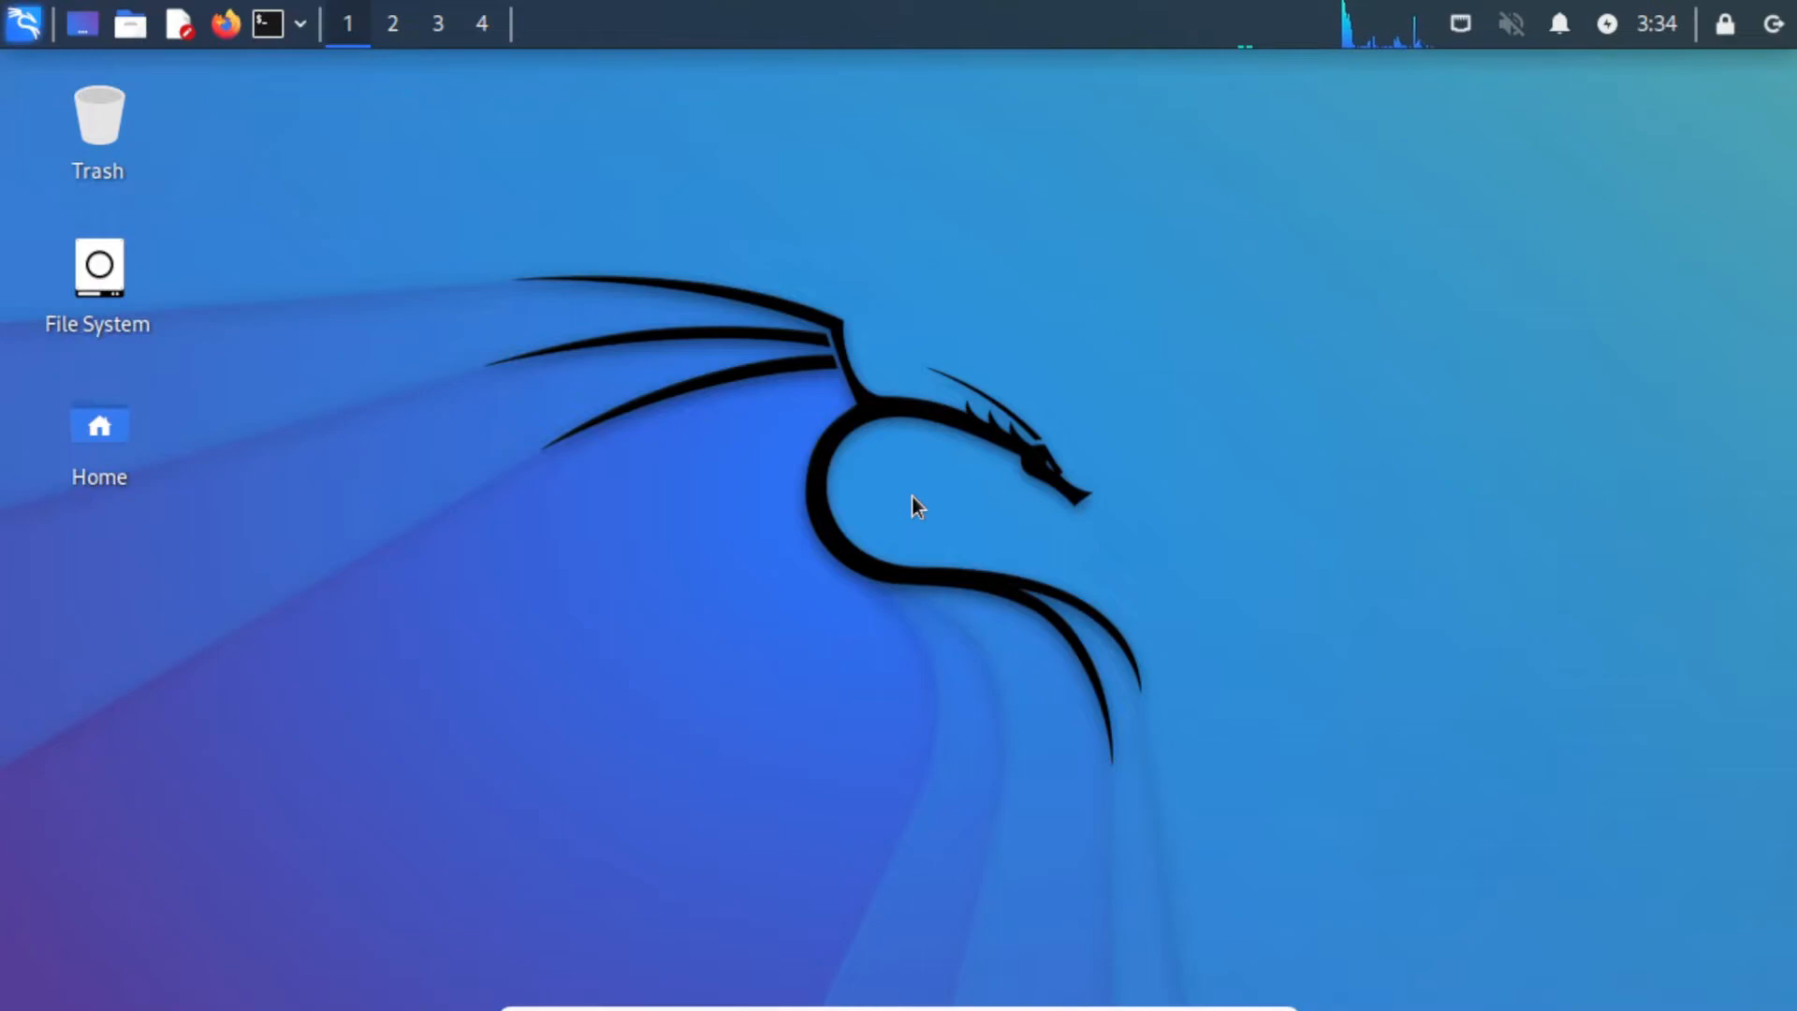
- Bring up the actions available for the Kali desktop background
{"action": "right_click", "coordinate": [846, 404]}
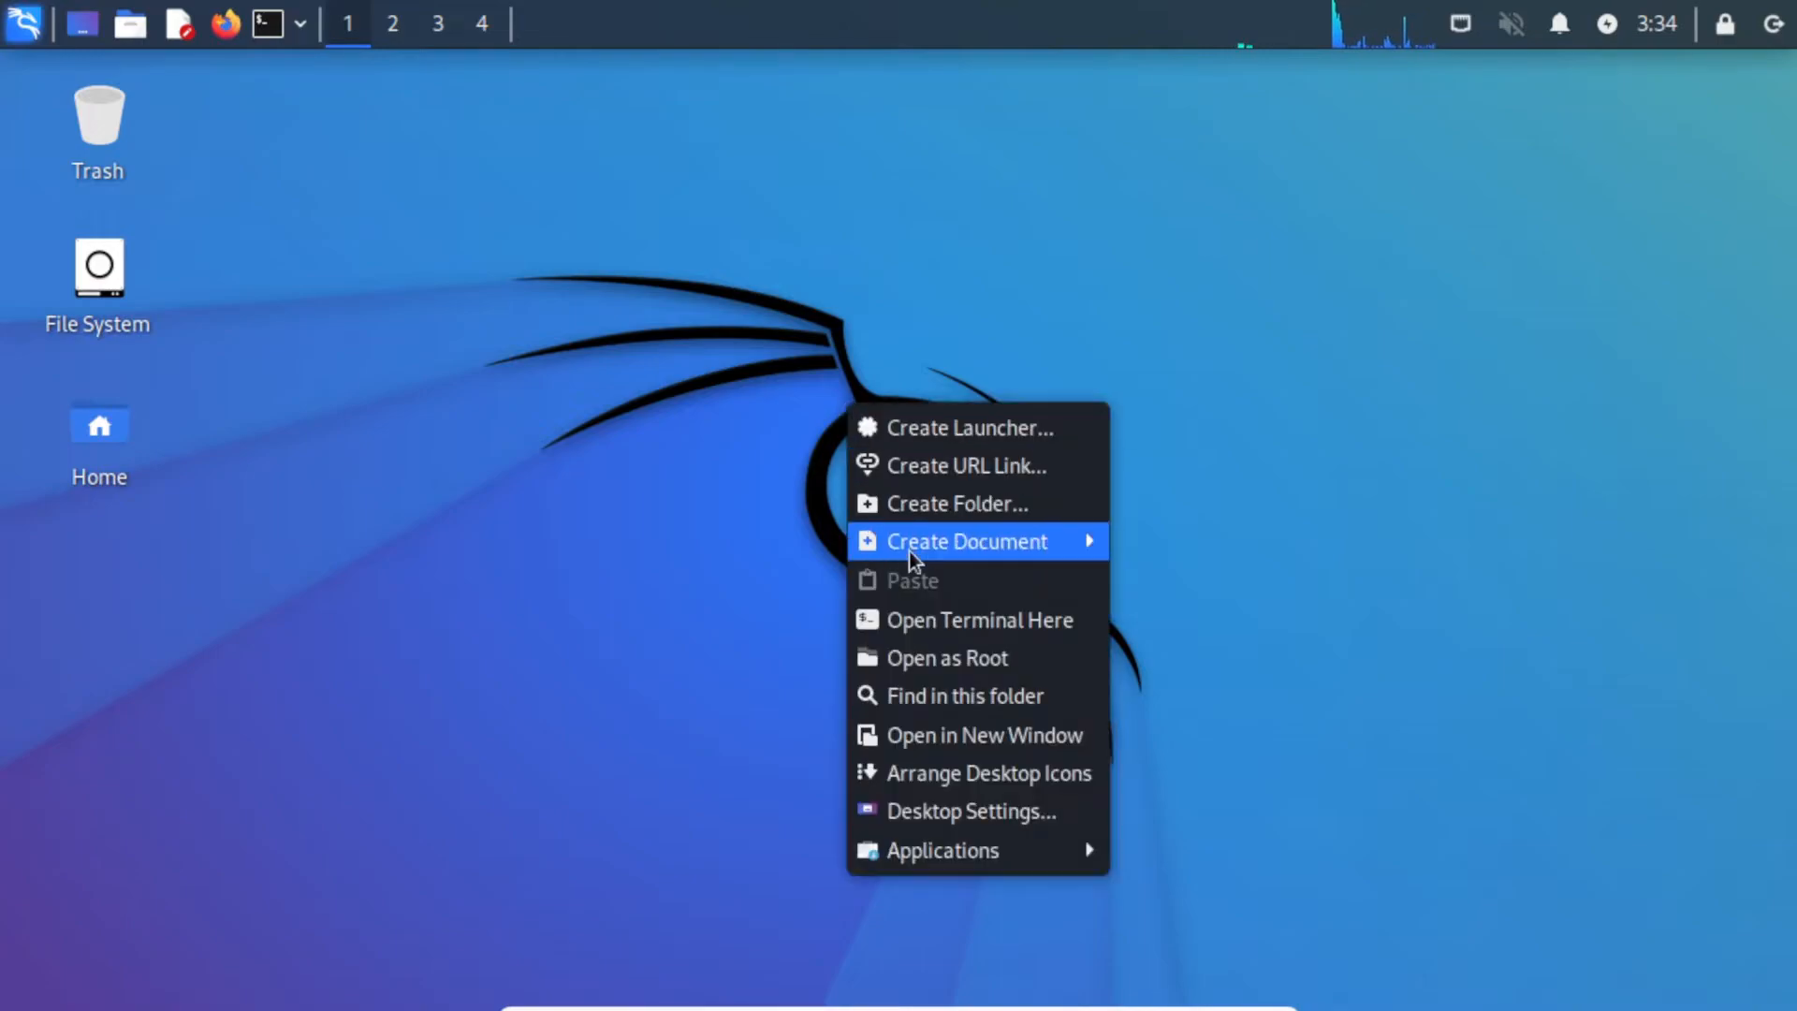